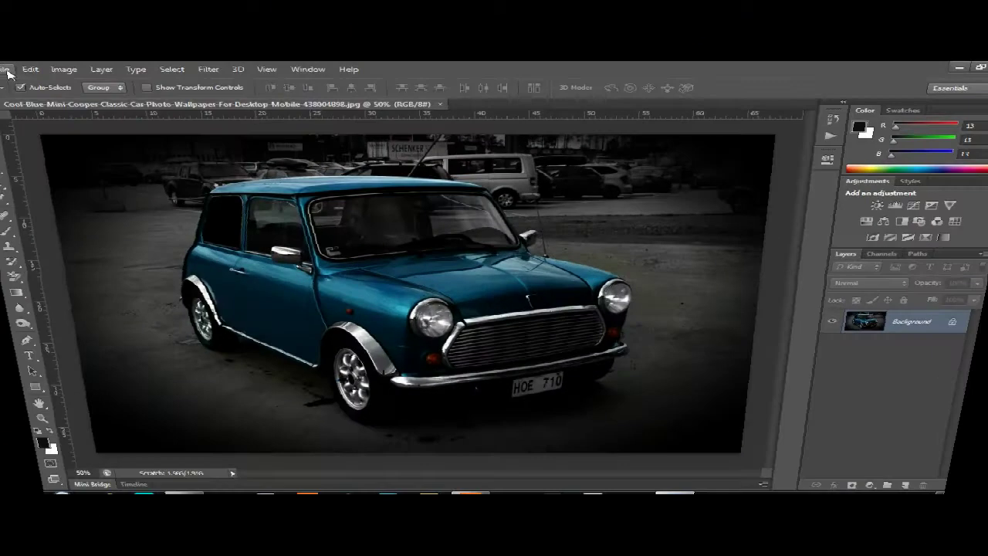
- Darken the photo with Levels: black input 17, midtone 0.80, white 255
{"action": "left_click", "coordinate": [97, 21]}
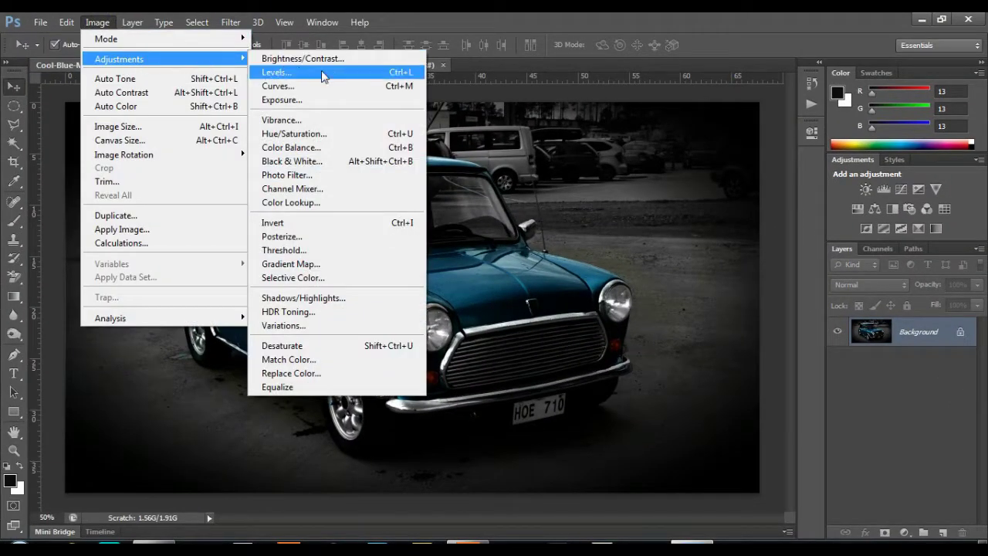
{"action": "left_click", "coordinate": [371, 78]}
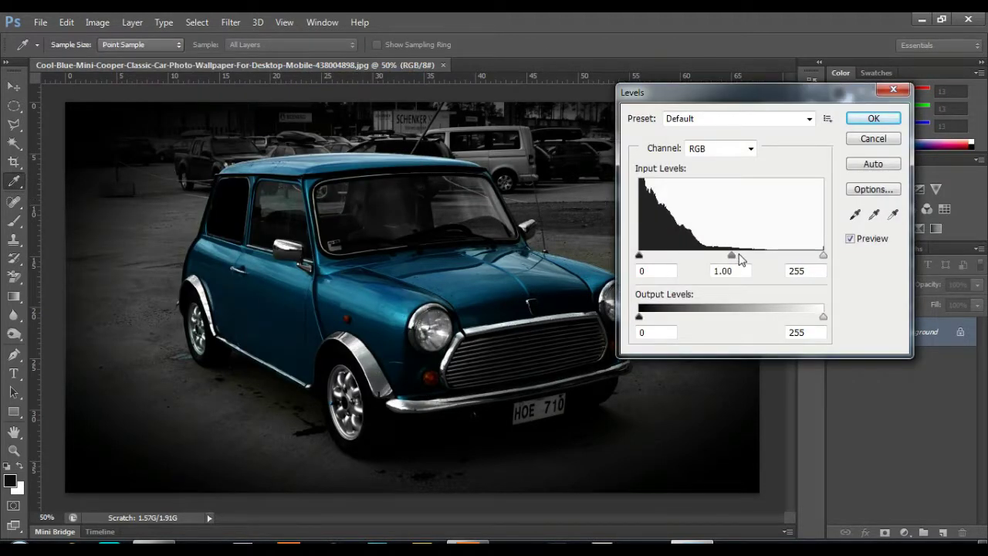
{"action": "left_click_drag", "start_coordinate": [739, 256], "coordinate": [745, 256]}
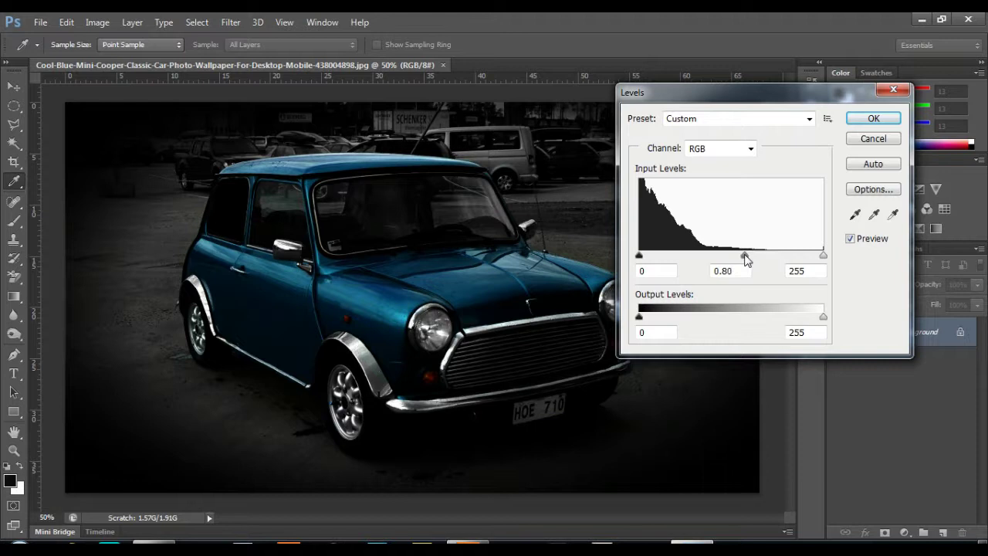
{"action": "left_click_drag", "start_coordinate": [746, 260], "coordinate": [744, 260]}
{"action": "left_click_drag", "start_coordinate": [645, 258], "coordinate": [651, 257]}
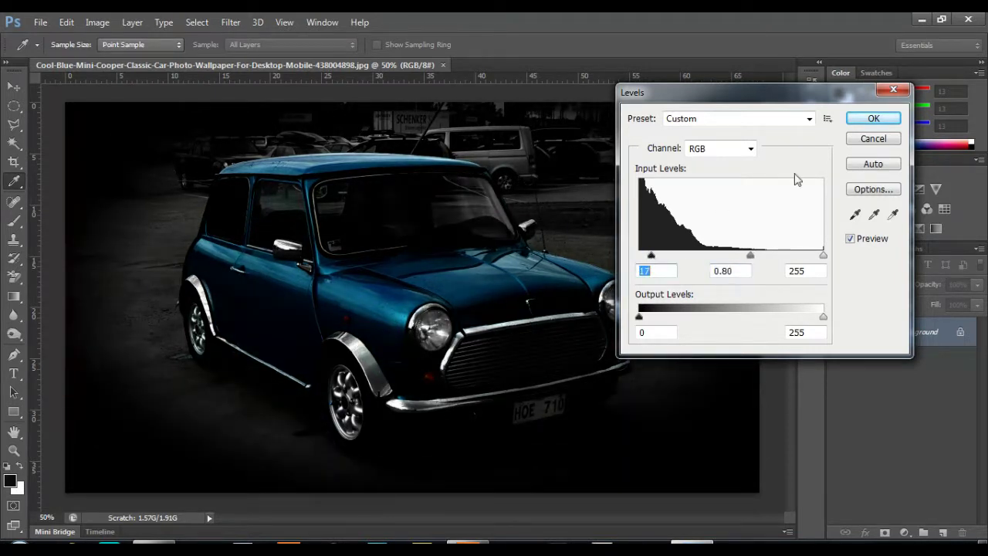
{"action": "left_click", "coordinate": [873, 119]}
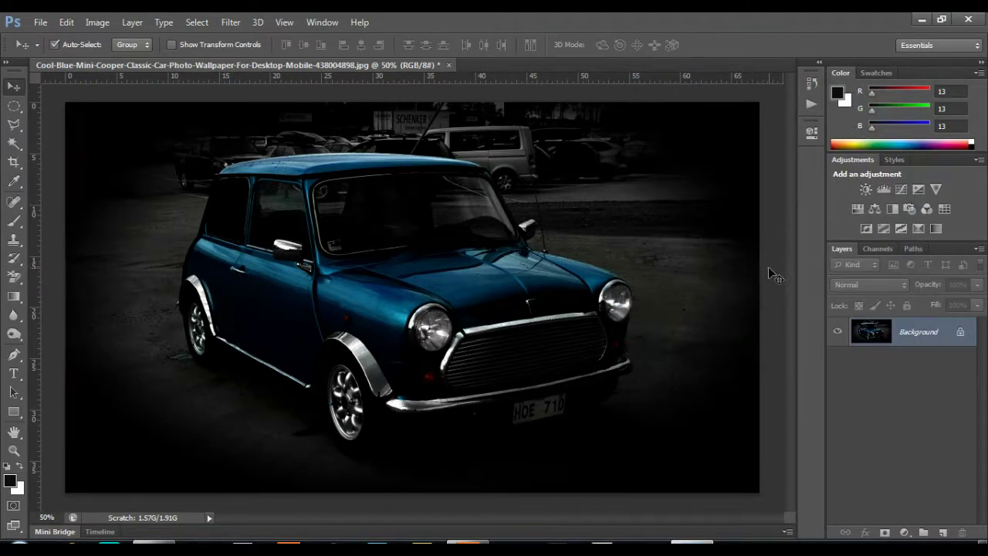
- Flip the canvas horizontally so the Mini Cooper faces left
{"action": "left_click", "coordinate": [96, 22]}
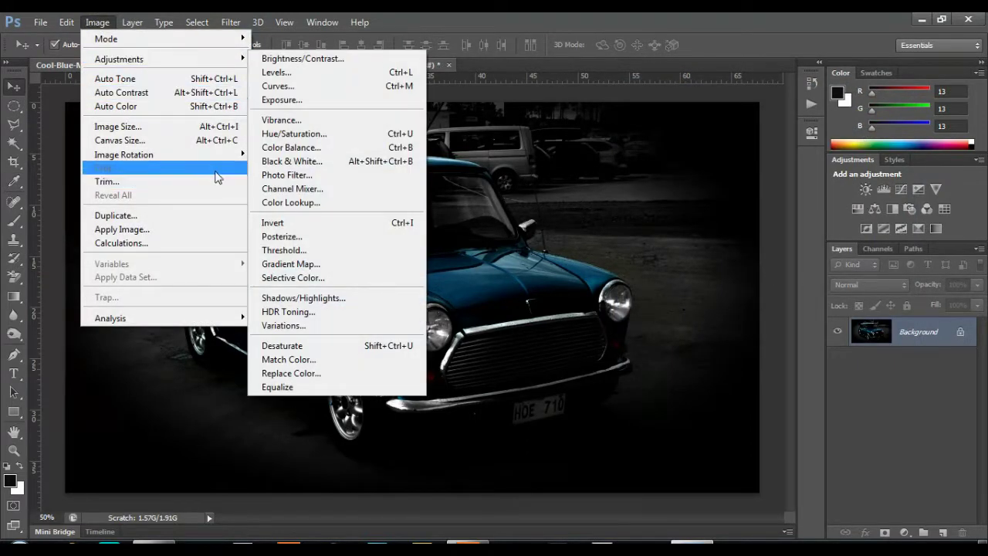
{"action": "mouse_move", "coordinate": [123, 154]}
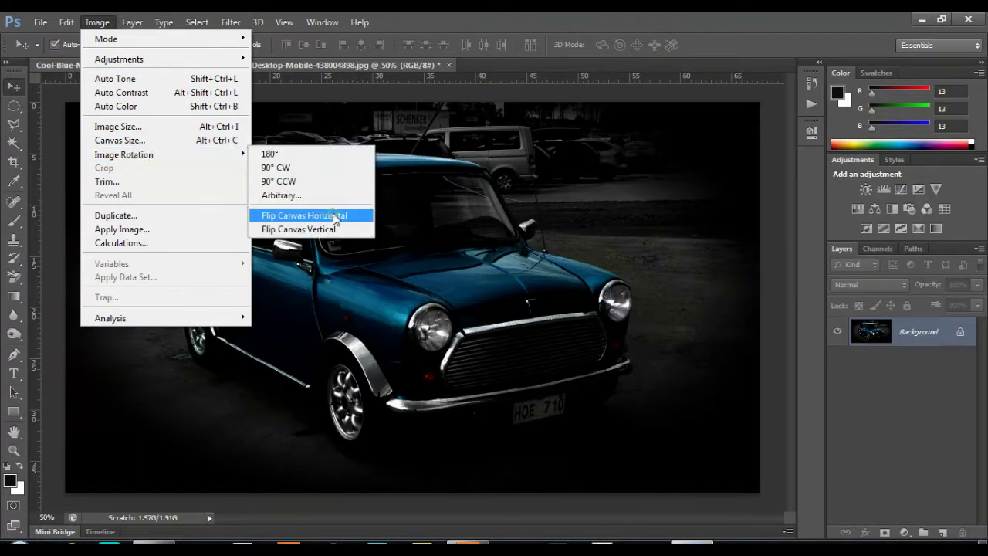
{"action": "left_click", "coordinate": [335, 219]}
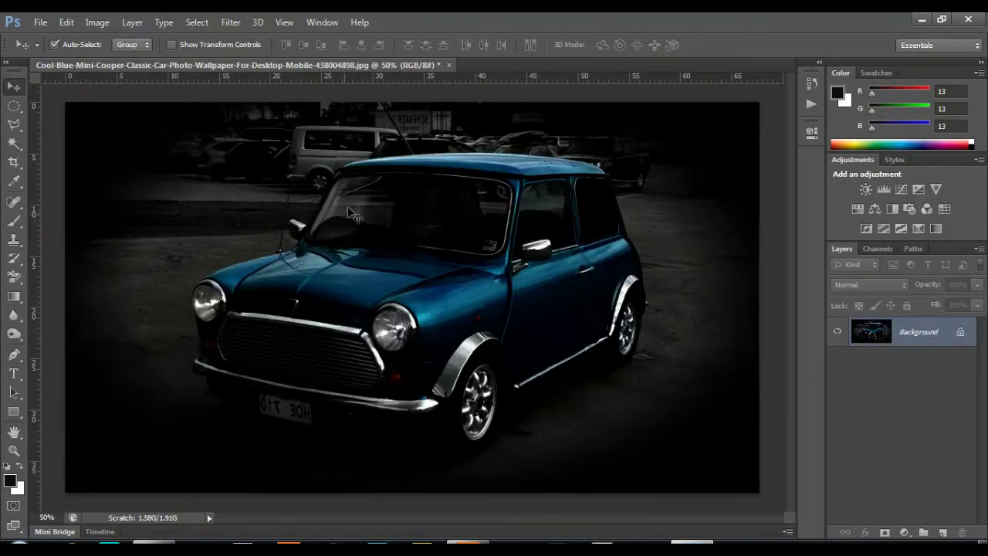
{"action": "left_click", "coordinate": [15, 220]}
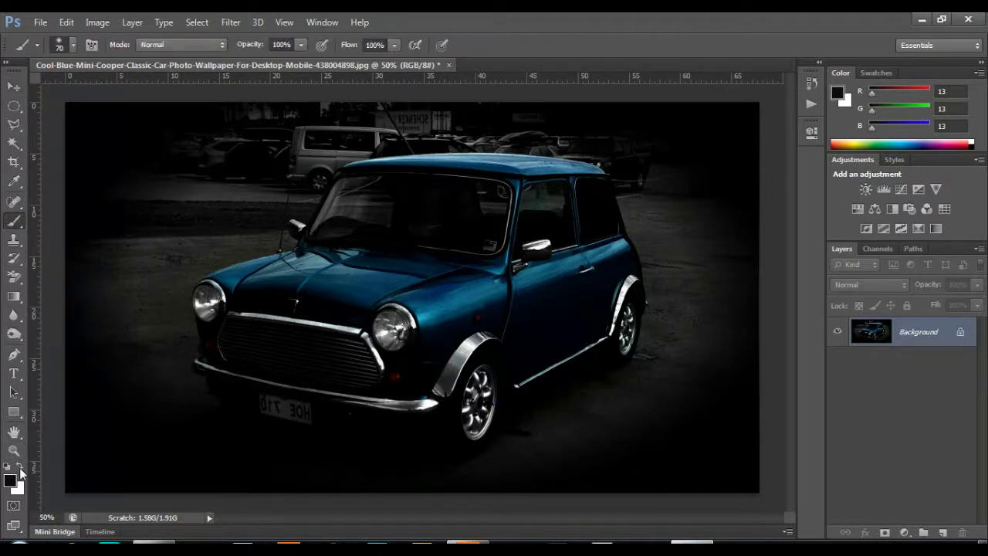
- On a new empty layer, dab soft white light over the headlight nearest the centre
{"action": "left_click", "coordinate": [944, 535]}
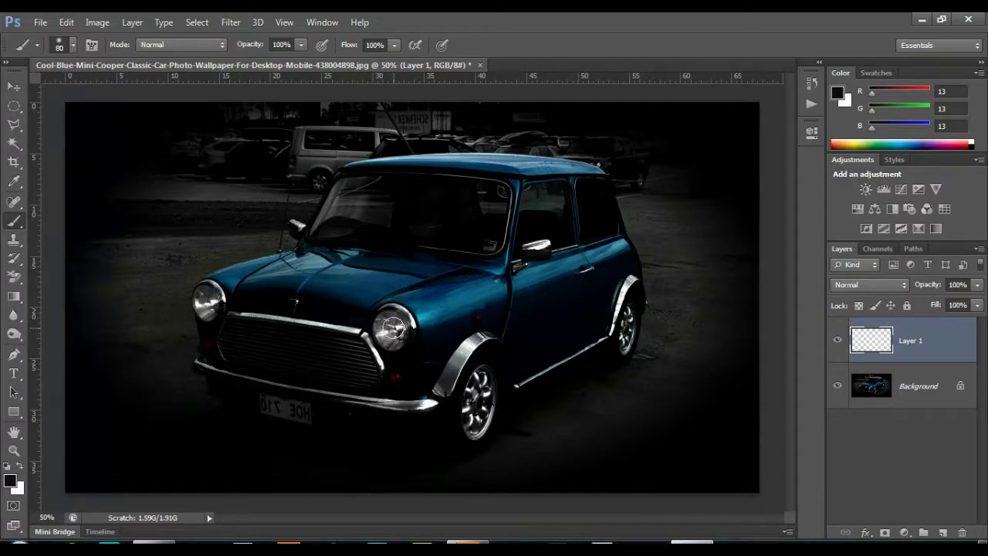
{"action": "left_click", "coordinate": [393, 329]}
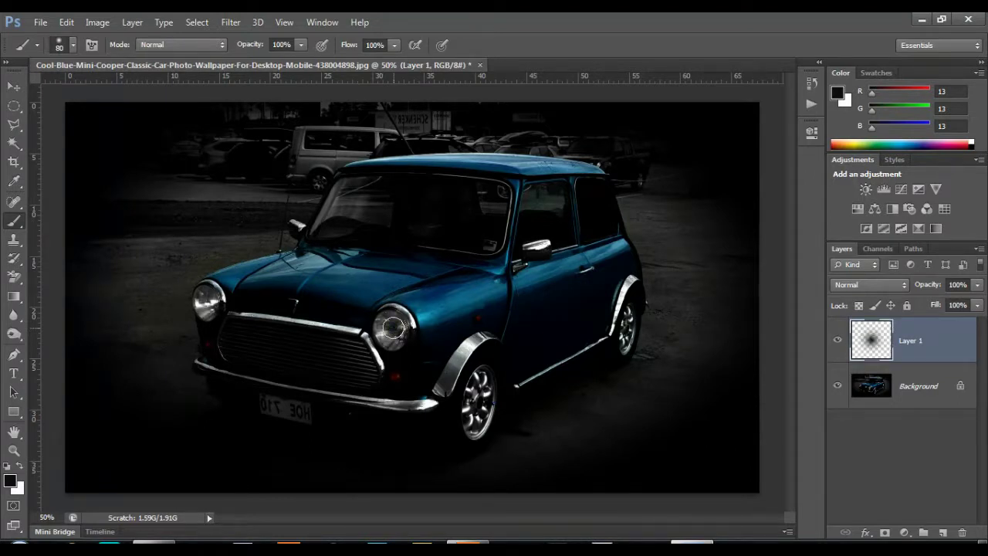
{"action": "key", "text": "ctrl+z"}
{"action": "left_click", "coordinate": [19, 467]}
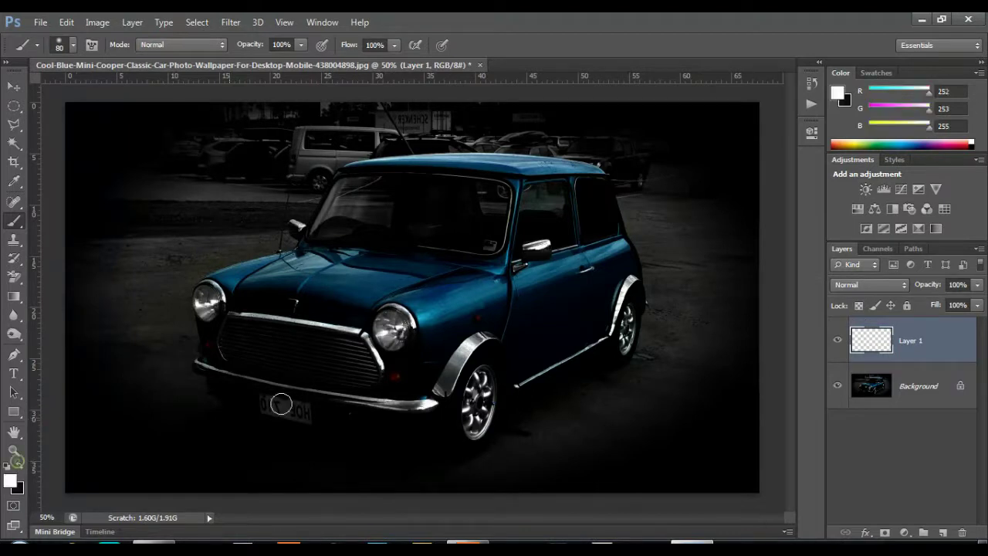
{"action": "left_click", "coordinate": [392, 329]}
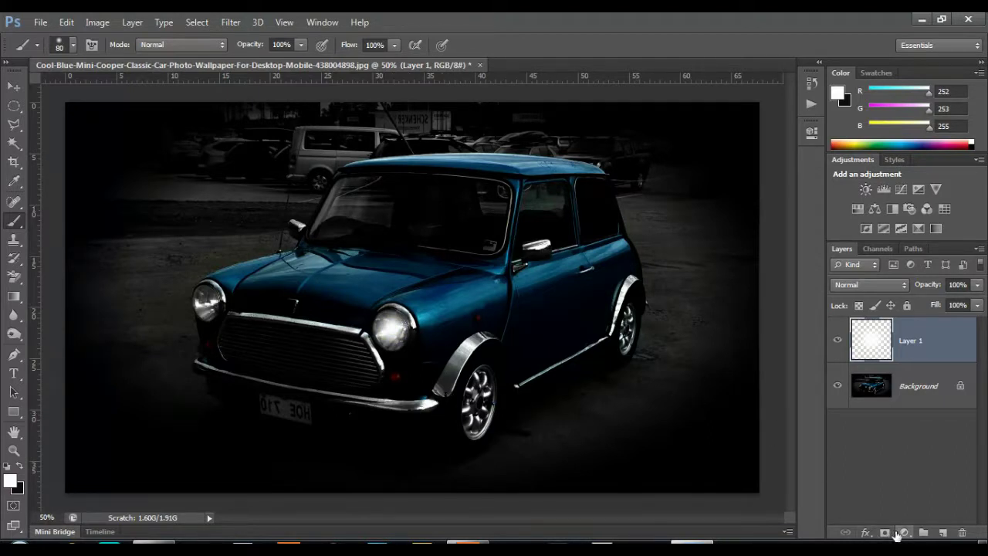
{"action": "left_click", "coordinate": [866, 533]}
- Add an Outer Glow to Layer 1: size 136 px, range 46%, opacity about 13%
{"action": "left_click", "coordinate": [834, 504]}
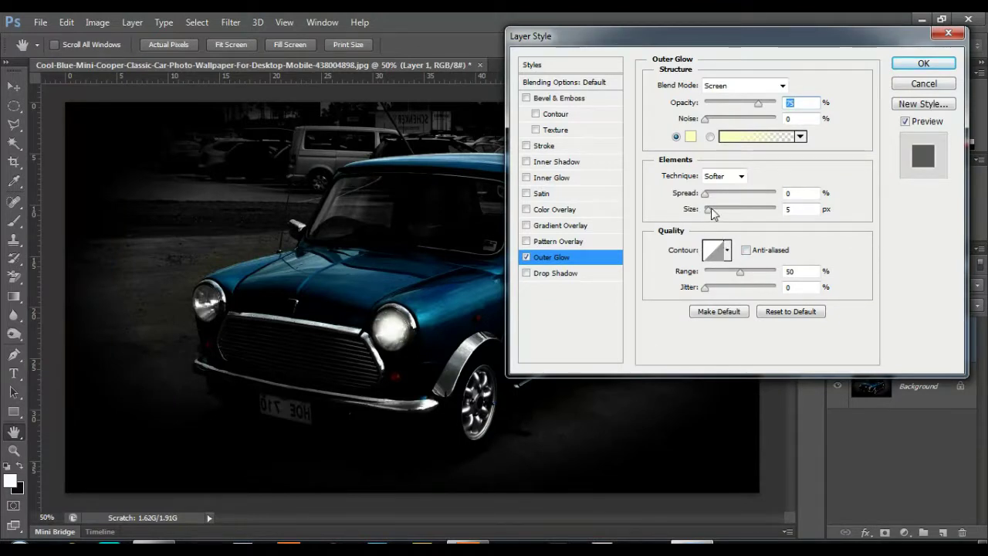
{"action": "left_click_drag", "start_coordinate": [711, 209], "coordinate": [746, 212]}
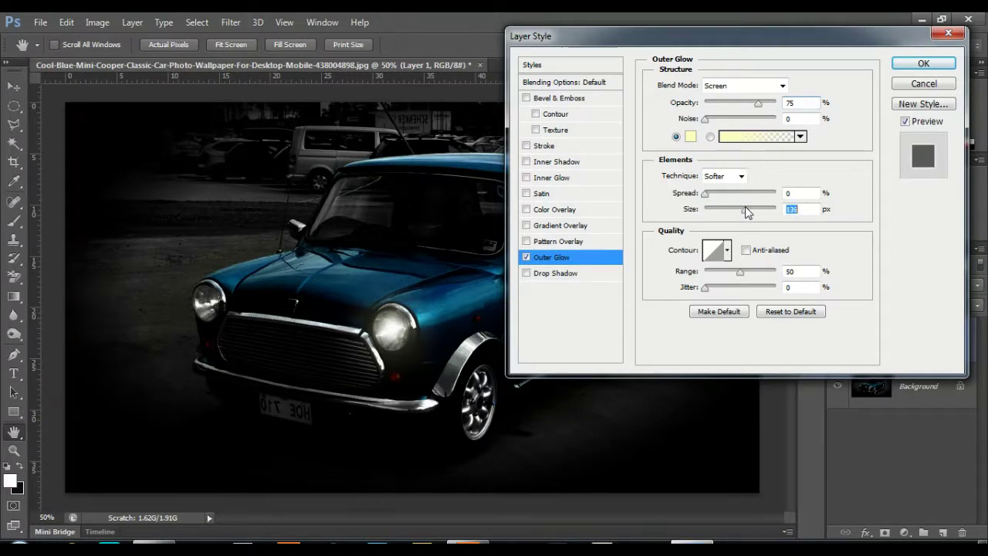
{"action": "mouse_move", "coordinate": [705, 193]}
{"action": "left_mouse_down"}
{"action": "mouse_move", "coordinate": [717, 196]}
{"action": "mouse_move", "coordinate": [704, 198]}
{"action": "left_mouse_up"}
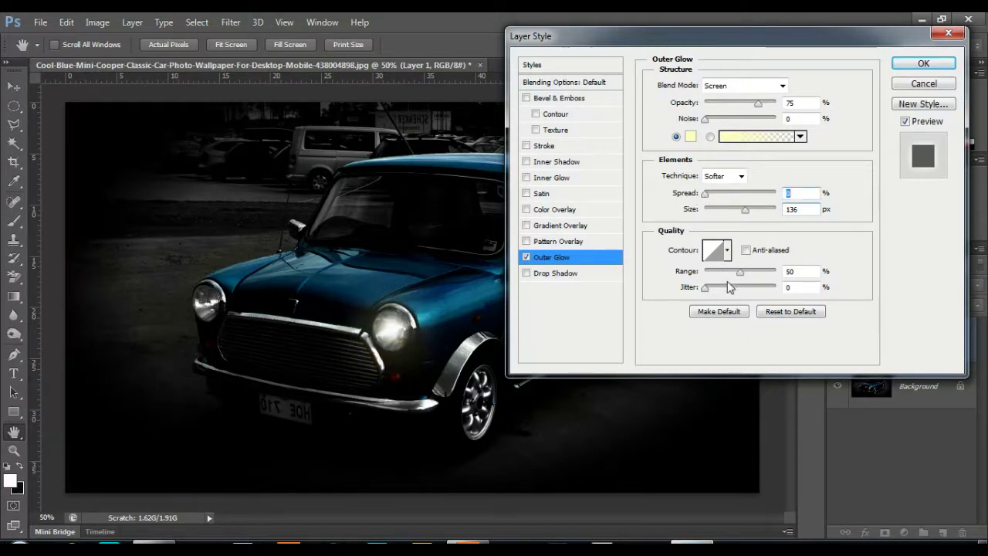
{"action": "left_click_drag", "start_coordinate": [746, 278], "coordinate": [739, 278]}
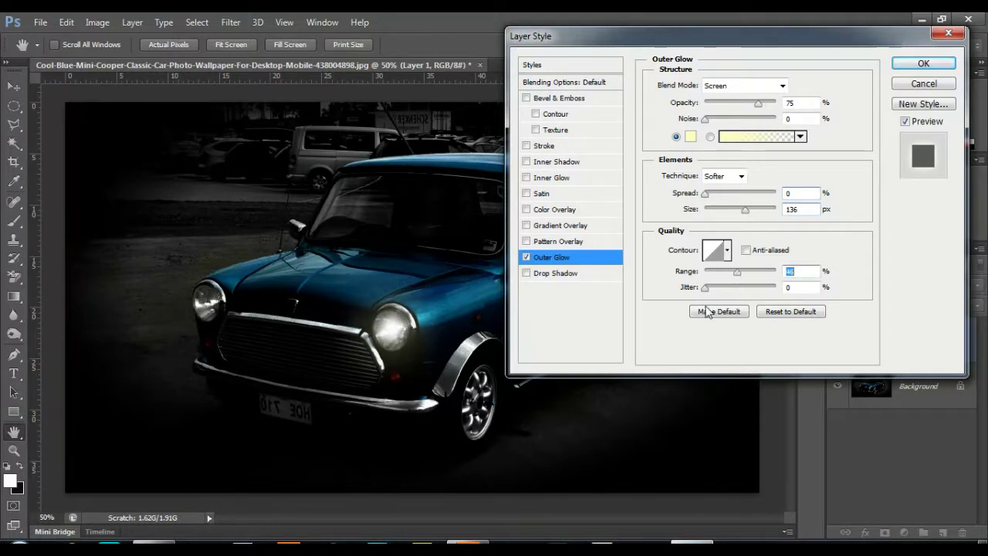
{"action": "left_click", "coordinate": [705, 119]}
{"action": "left_click_drag", "start_coordinate": [755, 106], "coordinate": [714, 109]}
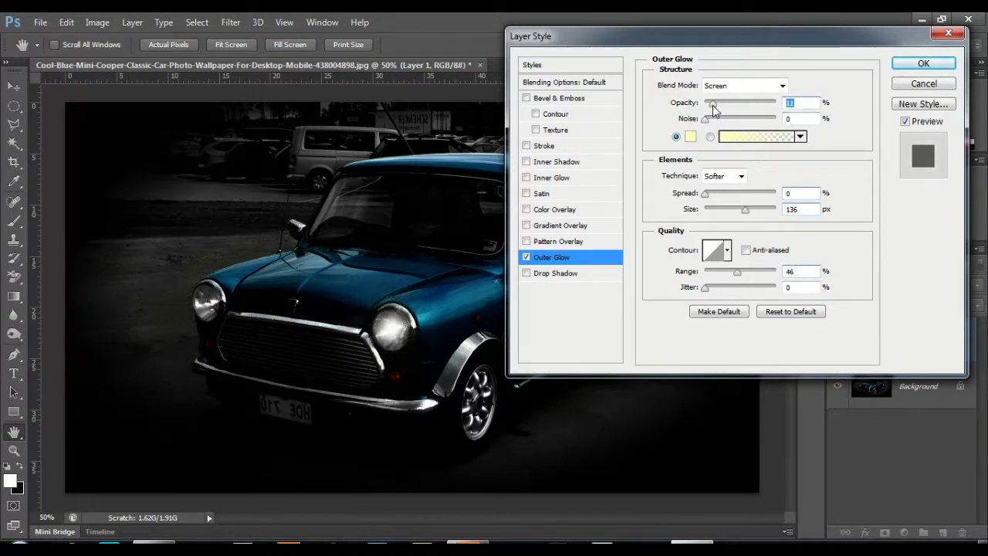
{"action": "left_click", "coordinate": [923, 65]}
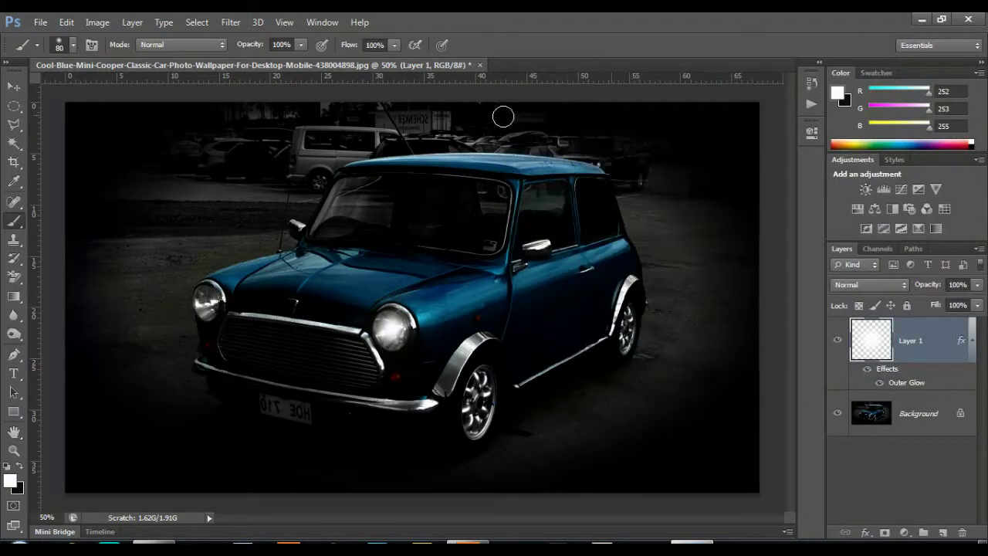
- Put the white headlight light on Layer 1 into Warp transform mode
{"action": "left_click", "coordinate": [67, 24]}
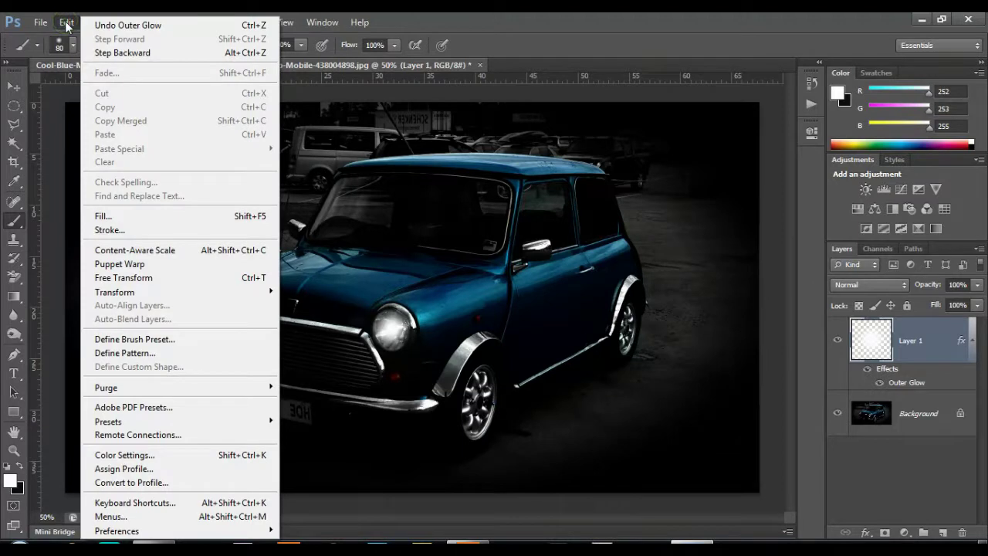
{"action": "left_click", "coordinate": [129, 280]}
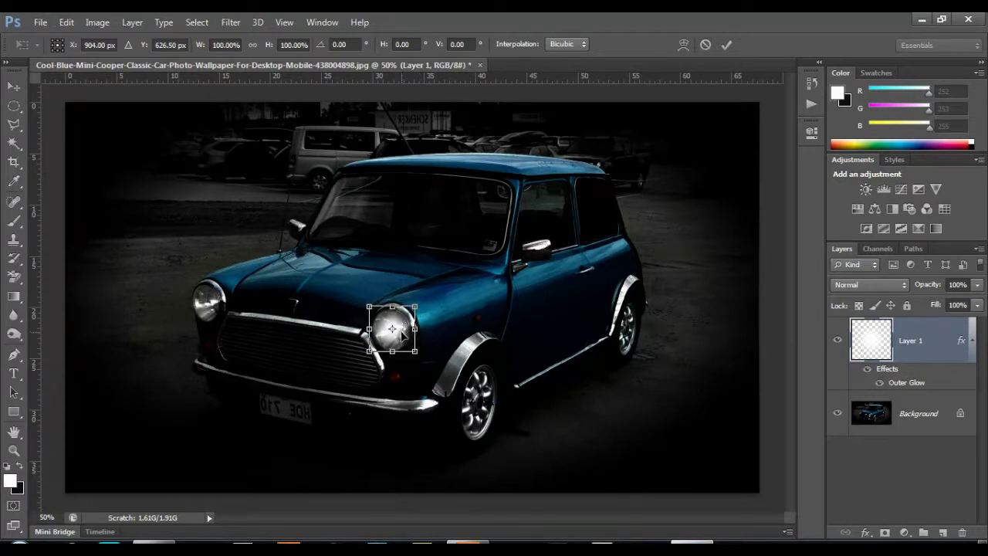
{"action": "right_click", "coordinate": [401, 332]}
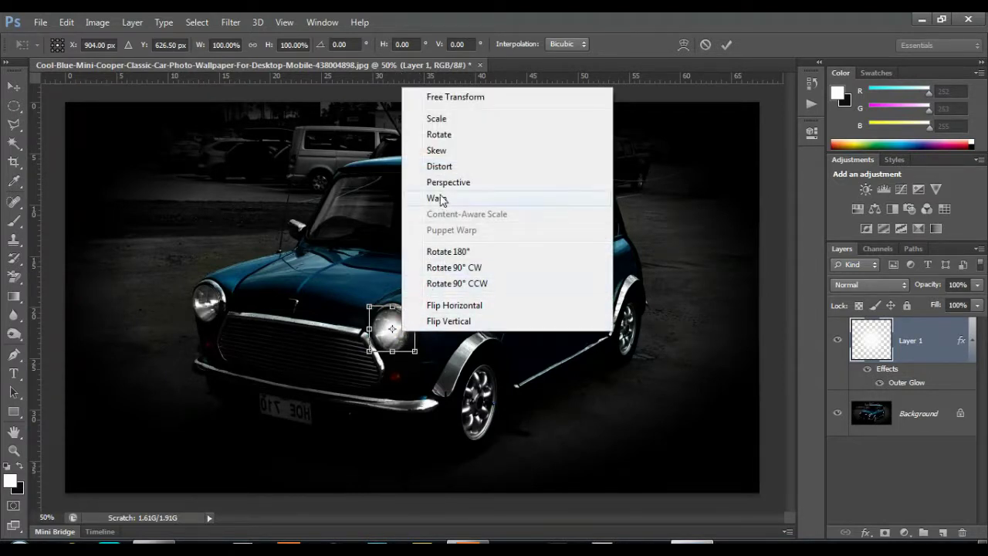
{"action": "left_click", "coordinate": [439, 198]}
{"action": "scroll", "coordinate": [396, 325], "scroll_direction": "up", "scroll_amount": 4}
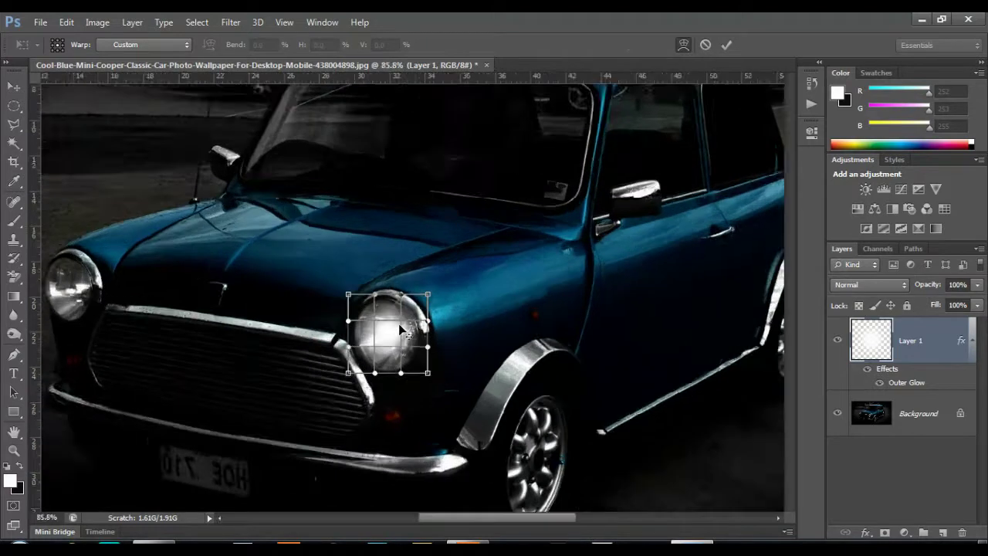
{"action": "scroll", "coordinate": [397, 328], "scroll_direction": "up", "scroll_amount": 4}
{"action": "scroll", "coordinate": [383, 340], "scroll_direction": "up", "scroll_amount": 3}
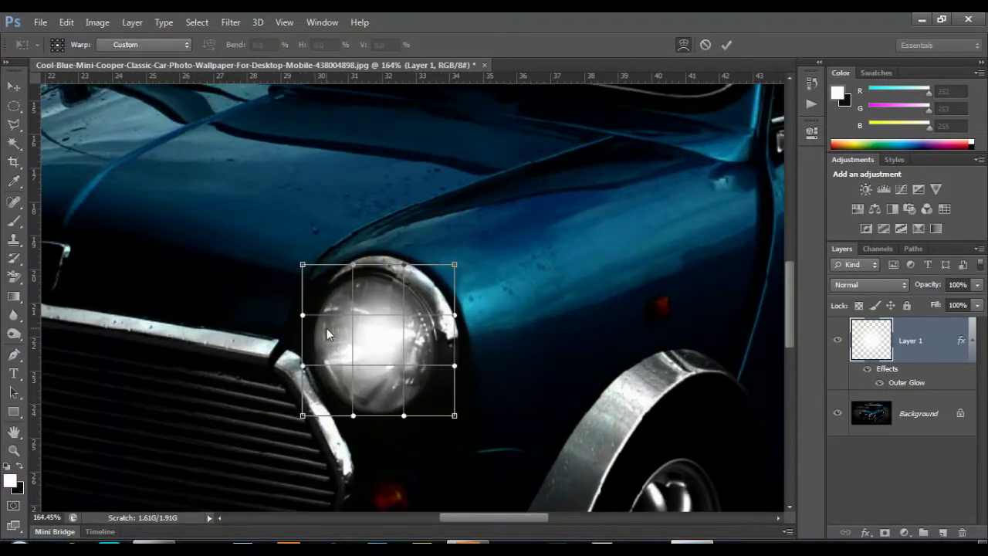
- Bend the warp mesh to the headlight's rounded shape and commit it
{"action": "left_click_drag", "start_coordinate": [326, 329], "coordinate": [346, 328]}
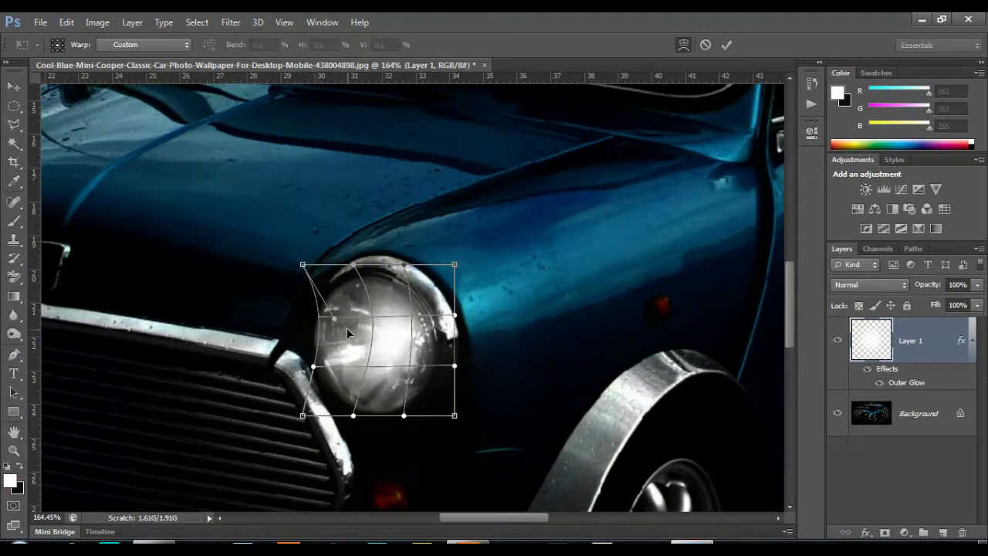
{"action": "left_click_drag", "start_coordinate": [340, 391], "coordinate": [340, 370]}
{"action": "left_click_drag", "start_coordinate": [410, 292], "coordinate": [394, 301]}
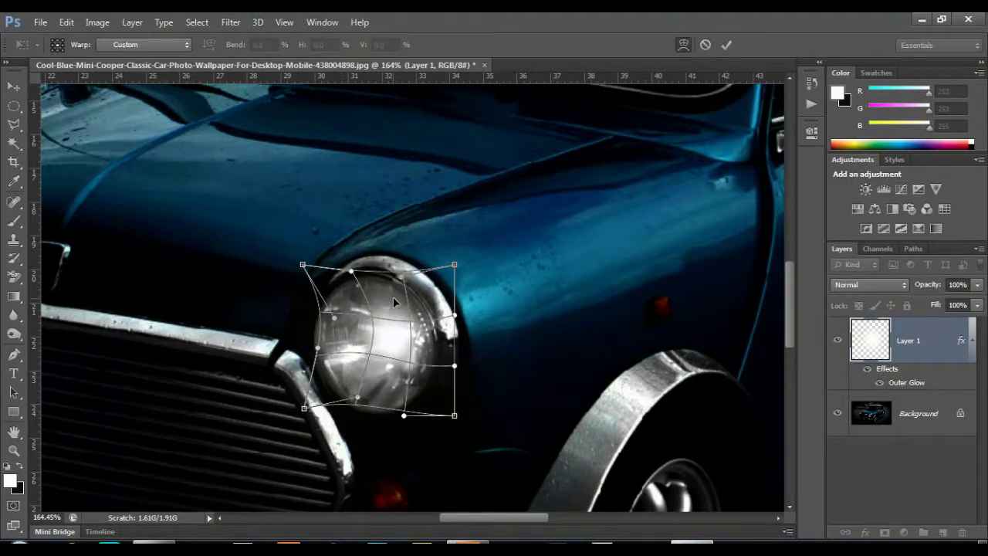
{"action": "left_click_drag", "start_coordinate": [430, 344], "coordinate": [422, 344]}
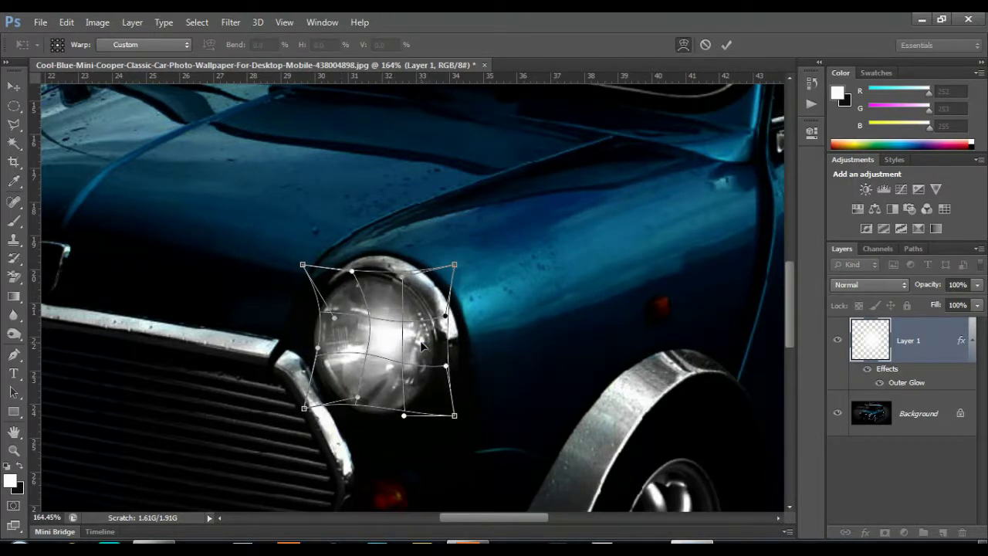
{"action": "mouse_move", "coordinate": [386, 398]}
{"action": "left_mouse_down"}
{"action": "mouse_move", "coordinate": [374, 348]}
{"action": "mouse_move", "coordinate": [387, 346]}
{"action": "left_mouse_up"}
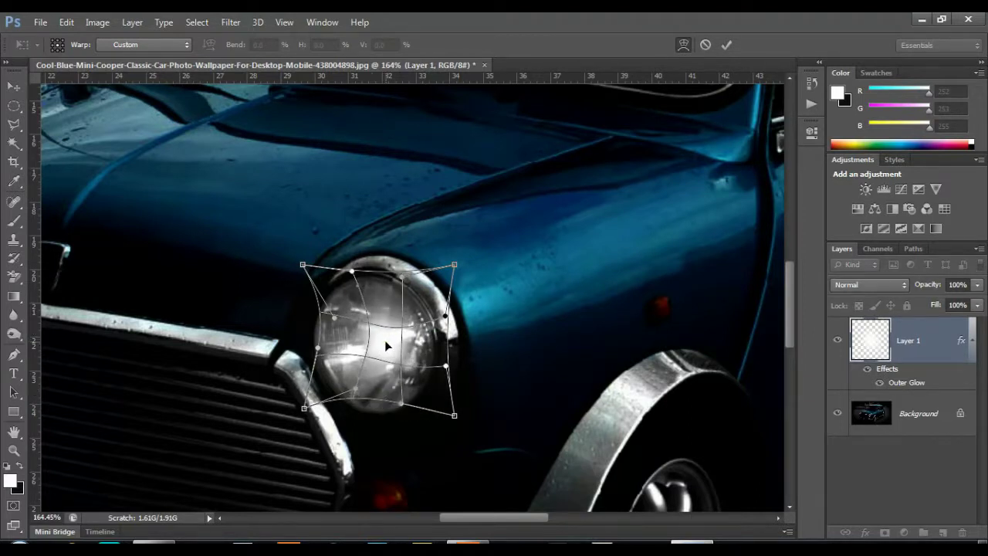
{"action": "left_click", "coordinate": [722, 46]}
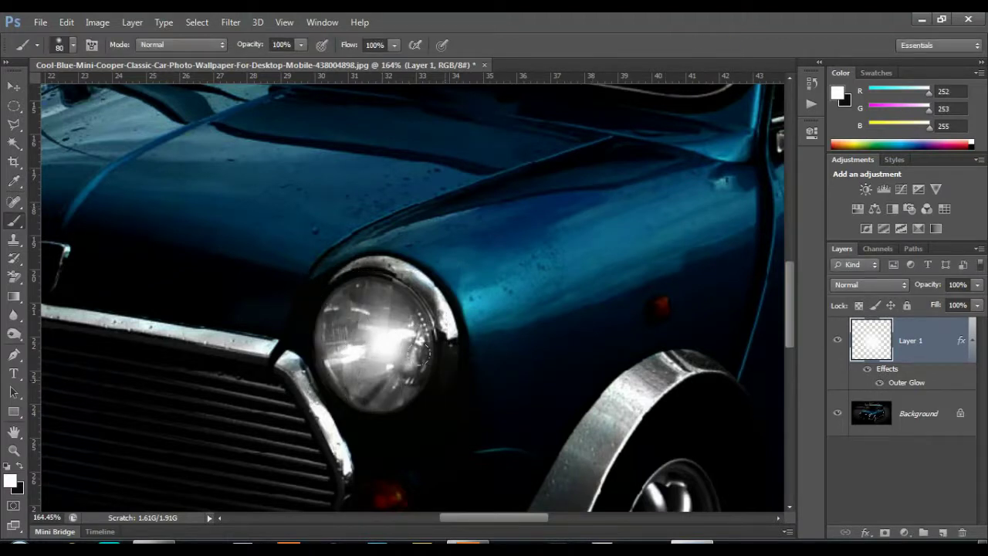
- Start a Pen path at the headlight with a curved anchor along its edge
{"action": "scroll", "coordinate": [430, 369], "scroll_direction": "down", "scroll_amount": 5}
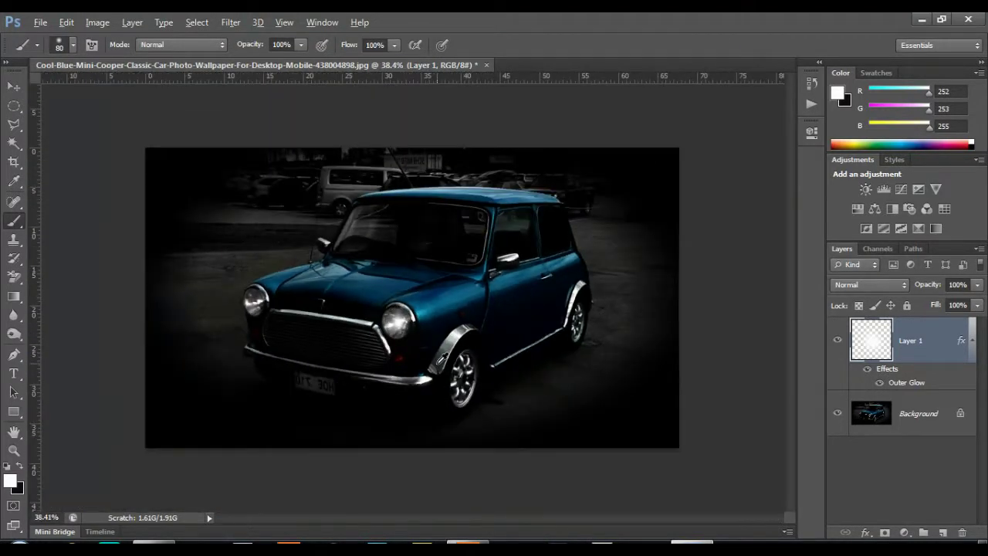
{"action": "scroll", "coordinate": [414, 298], "scroll_direction": "down", "scroll_amount": 3}
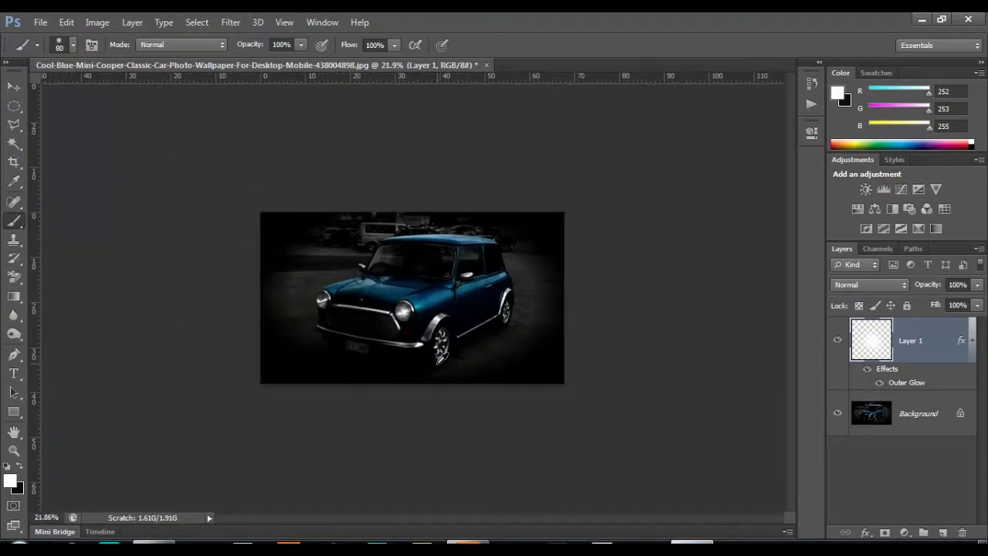
{"action": "scroll", "coordinate": [442, 357], "scroll_direction": "up", "scroll_amount": 3}
{"action": "scroll", "coordinate": [443, 358], "scroll_direction": "up", "scroll_amount": 3}
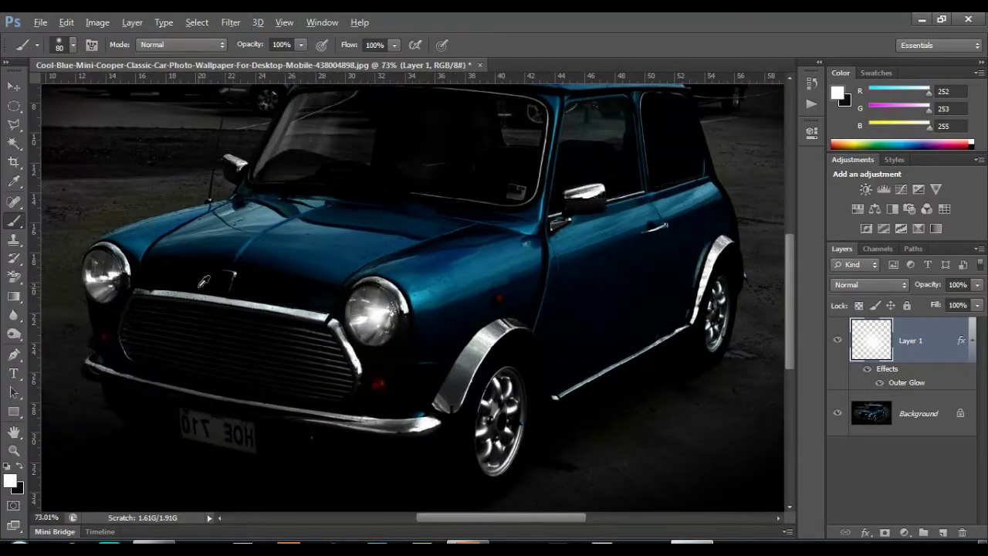
{"action": "scroll", "coordinate": [205, 282], "scroll_direction": "down", "scroll_amount": 2}
{"action": "scroll", "coordinate": [240, 283], "scroll_direction": "down", "scroll_amount": 1}
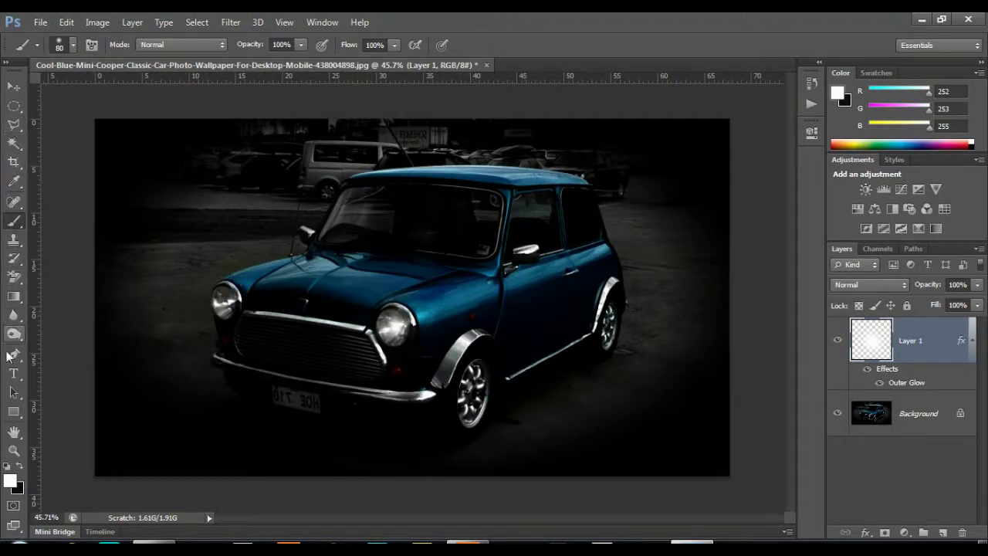
{"action": "left_click", "coordinate": [14, 354]}
{"action": "scroll", "coordinate": [344, 370], "scroll_direction": "up", "scroll_amount": 2}
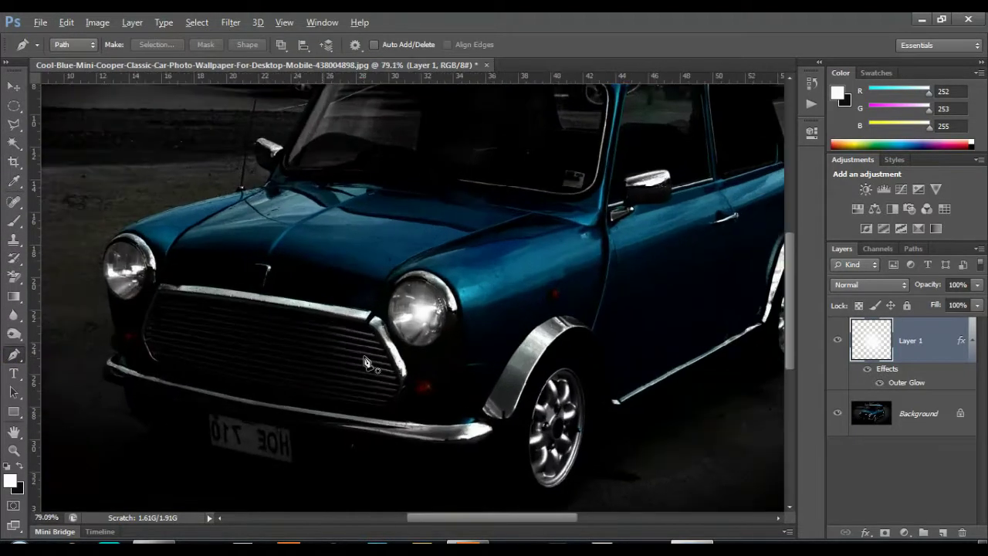
{"action": "scroll", "coordinate": [344, 369], "scroll_direction": "up", "scroll_amount": 2}
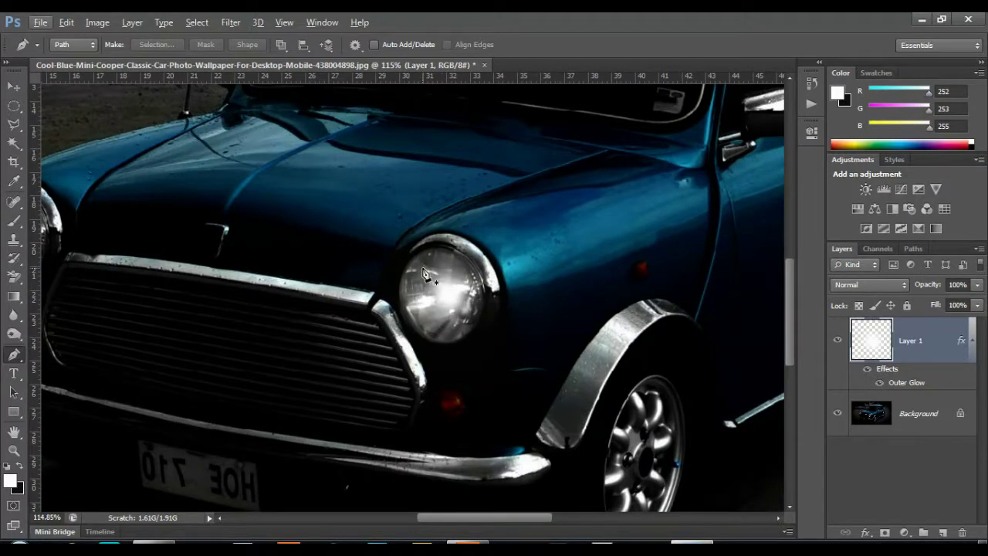
{"action": "left_click", "coordinate": [423, 269]}
{"action": "mouse_move", "coordinate": [472, 312]}
{"action": "left_mouse_down"}
{"action": "mouse_move", "coordinate": [456, 377]}
{"action": "mouse_move", "coordinate": [471, 366]}
{"action": "left_mouse_up"}
{"action": "left_click", "coordinate": [473, 311], "text": "alt"}
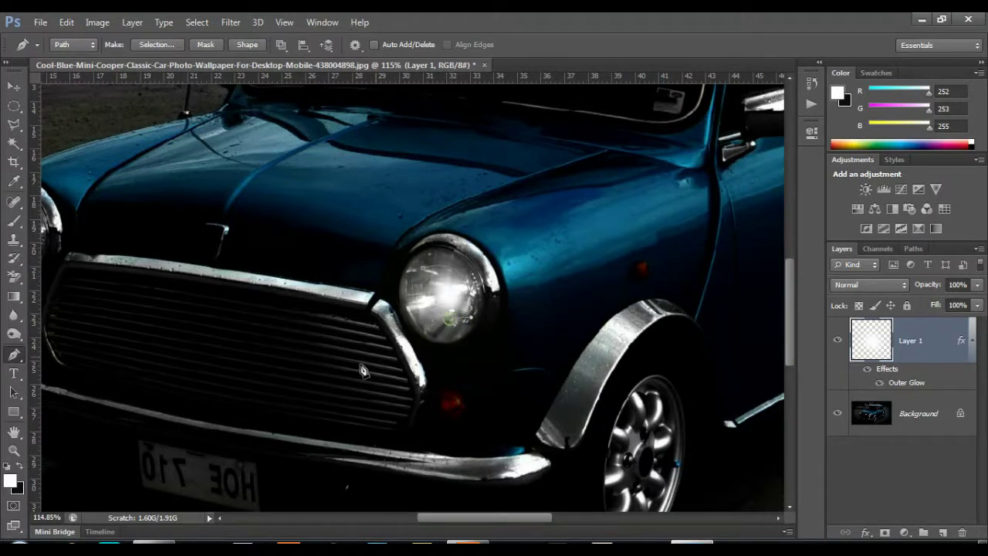
- Extend the beam path to the left edge, return to the headlight, and load it as a selection
{"action": "scroll", "coordinate": [363, 371], "scroll_direction": "down", "scroll_amount": 3}
{"action": "scroll", "coordinate": [363, 371], "scroll_direction": "down", "scroll_amount": 2}
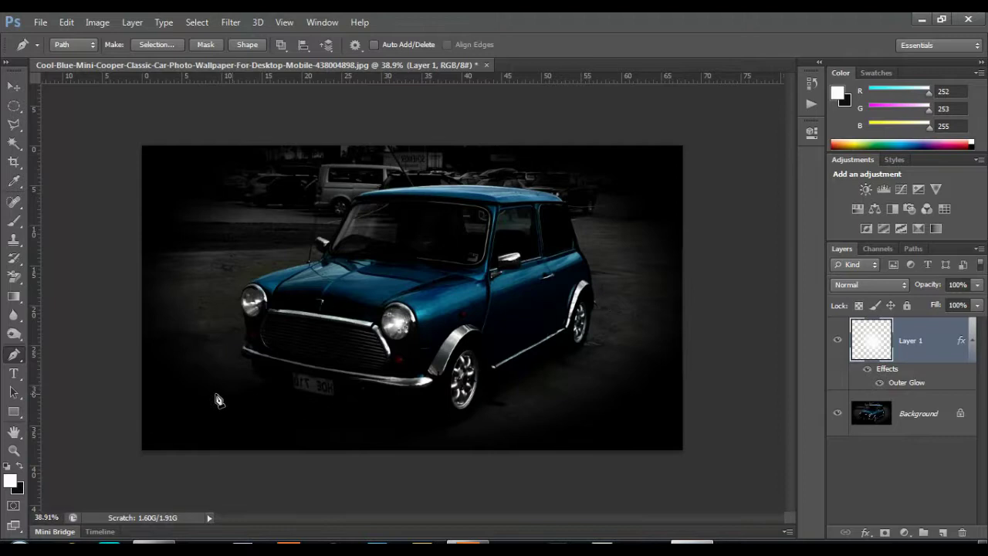
{"action": "left_click", "coordinate": [129, 394]}
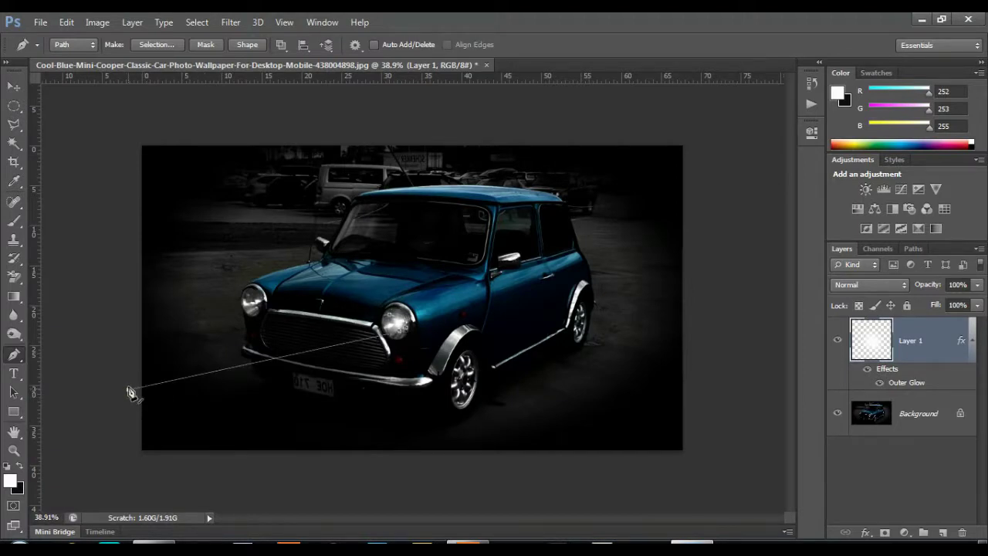
{"action": "left_click", "coordinate": [138, 330]}
{"action": "scroll", "coordinate": [393, 327], "scroll_direction": "up", "scroll_amount": 3, "text": "alt"}
{"action": "scroll", "coordinate": [394, 327], "scroll_direction": "up", "scroll_amount": 3, "text": "alt"}
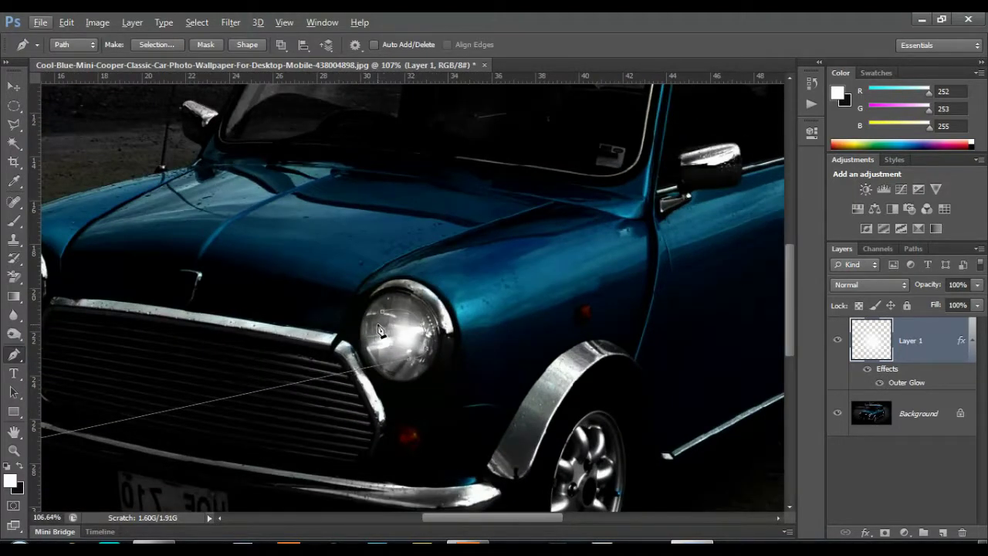
{"action": "left_click", "coordinate": [382, 323]}
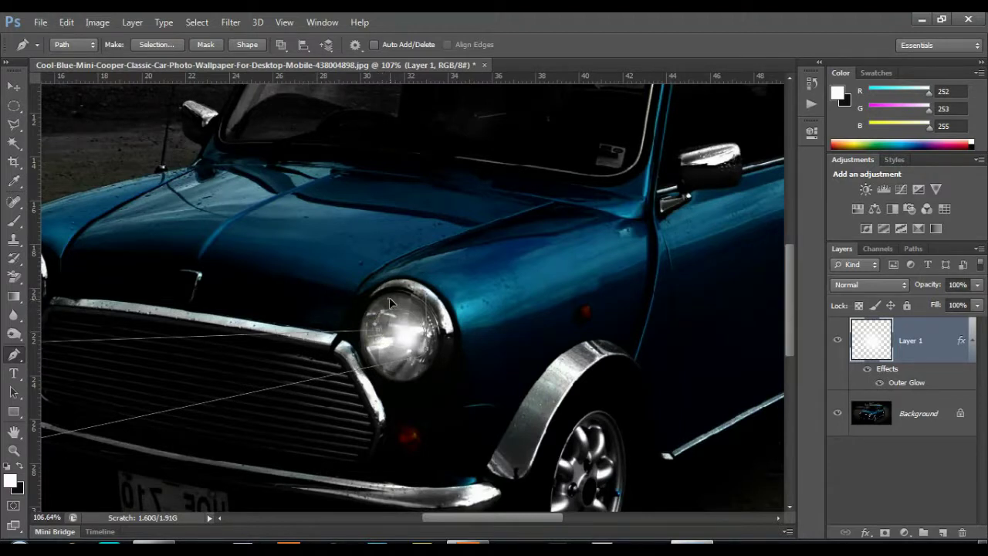
{"action": "scroll", "coordinate": [389, 297], "scroll_direction": "down", "scroll_amount": 1, "text": "alt"}
{"action": "scroll", "coordinate": [401, 317], "scroll_direction": "down", "scroll_amount": 4, "text": "alt"}
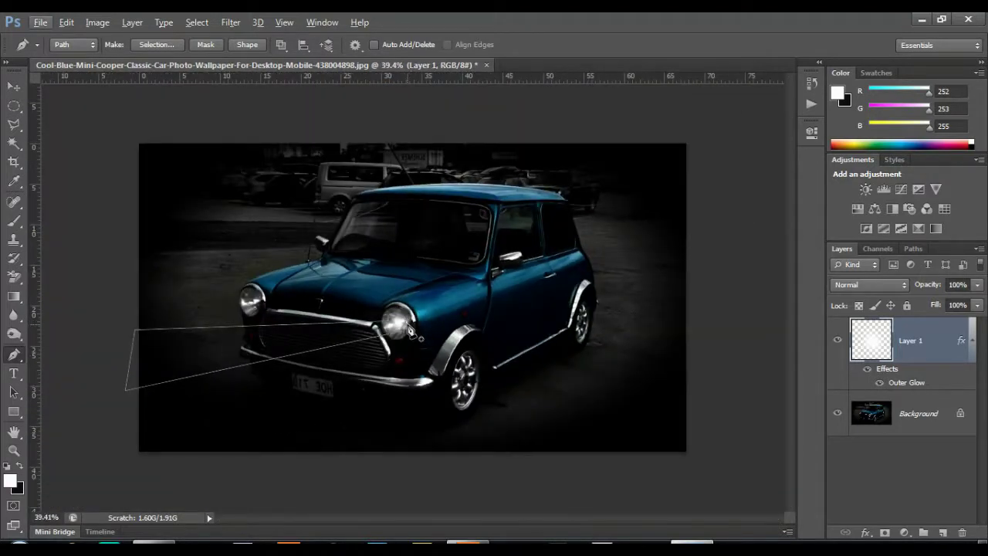
{"action": "left_click", "coordinate": [500, 15]}
{"action": "key", "text": "ctrl+Return"}
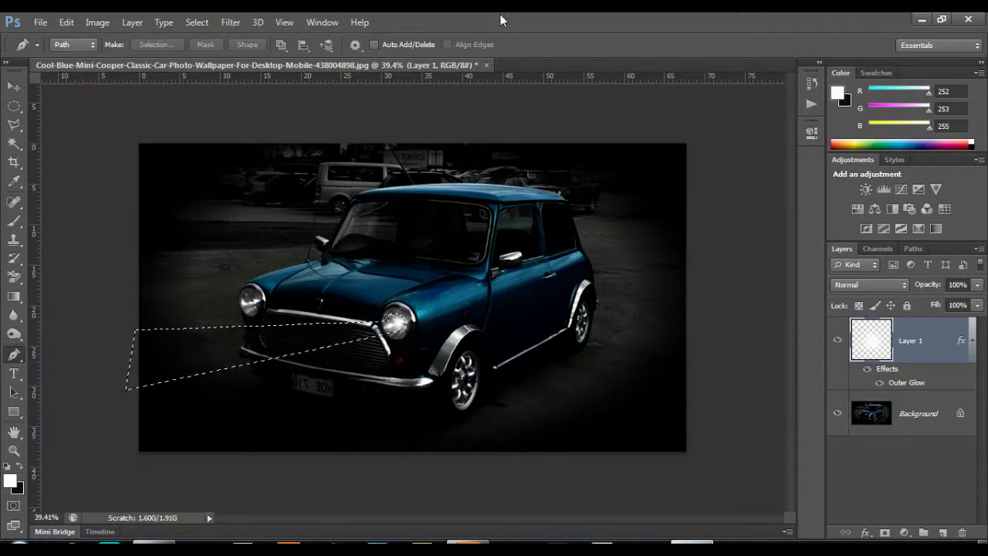
{"action": "left_click", "coordinate": [14, 86]}
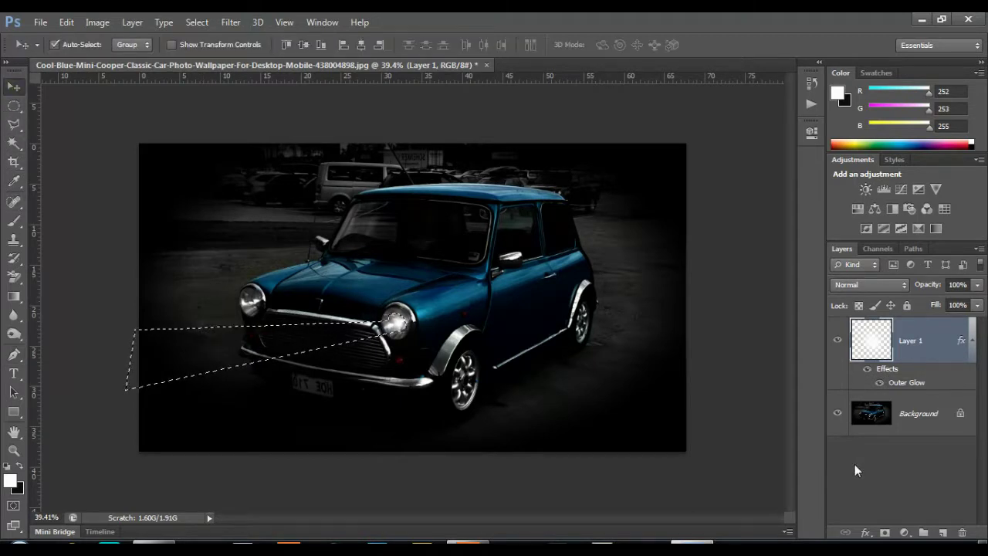
- Fill the beam selection with white on new Layer 2, then deselect
{"action": "left_click", "coordinate": [942, 532]}
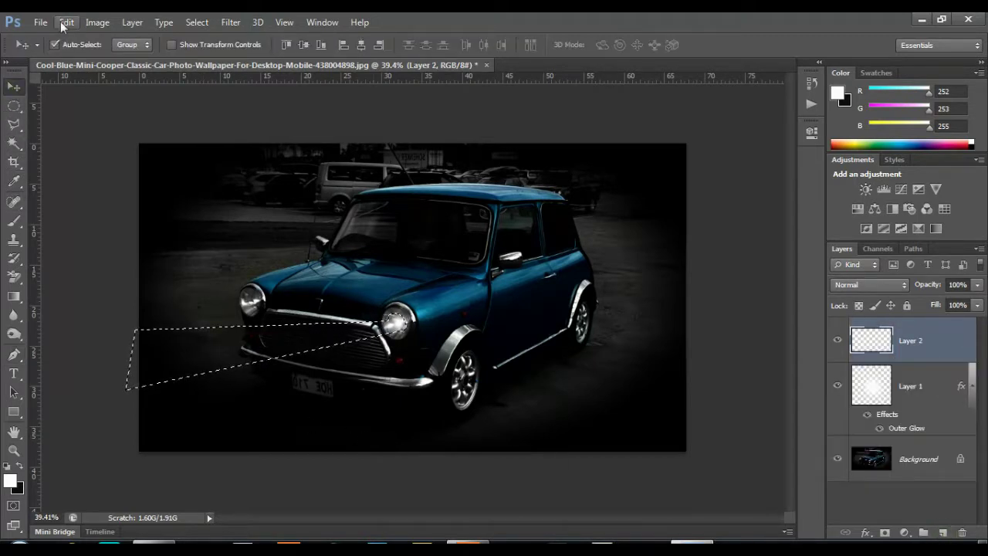
{"action": "left_click", "coordinate": [65, 24]}
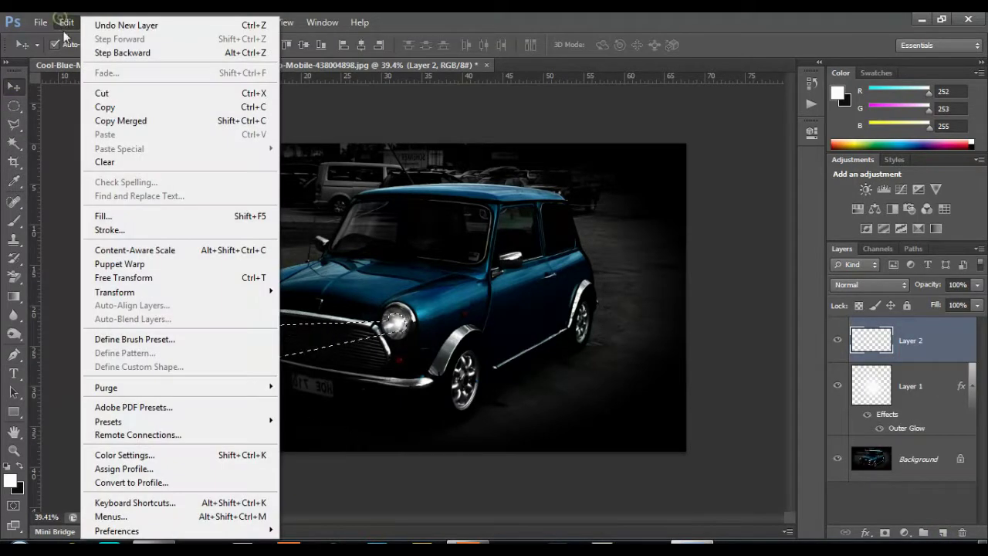
{"action": "left_click", "coordinate": [118, 220]}
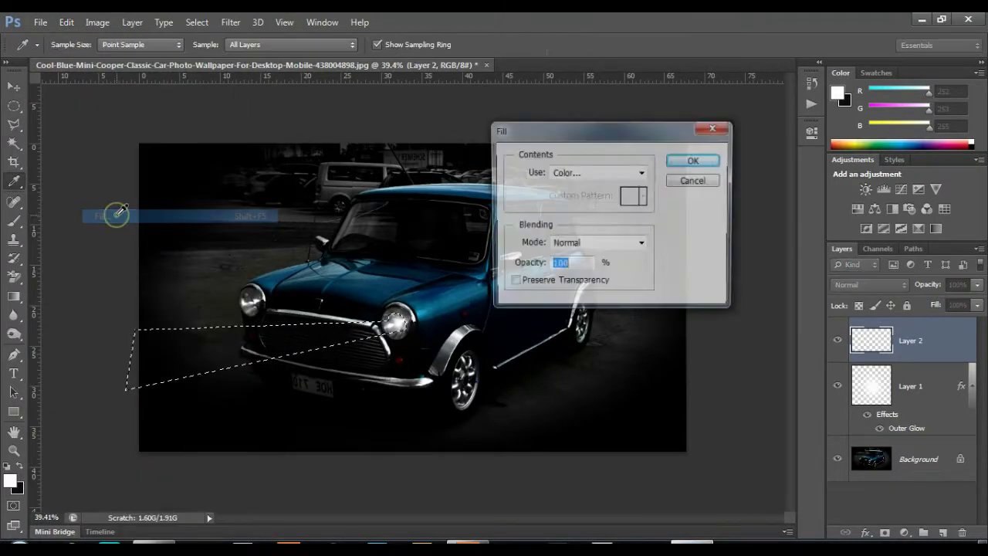
{"action": "left_click", "coordinate": [695, 160]}
{"action": "key", "text": "v"}
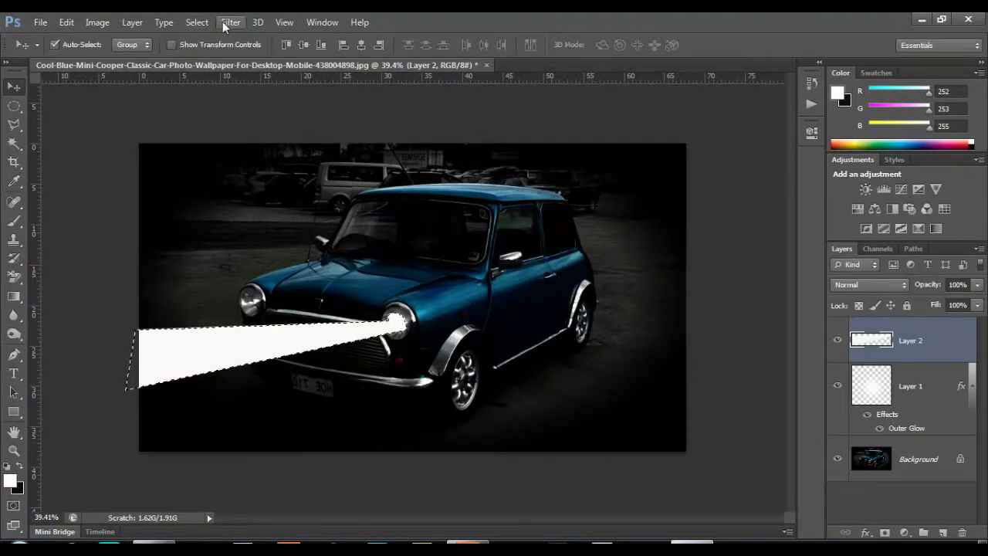
{"action": "left_click", "coordinate": [197, 22]}
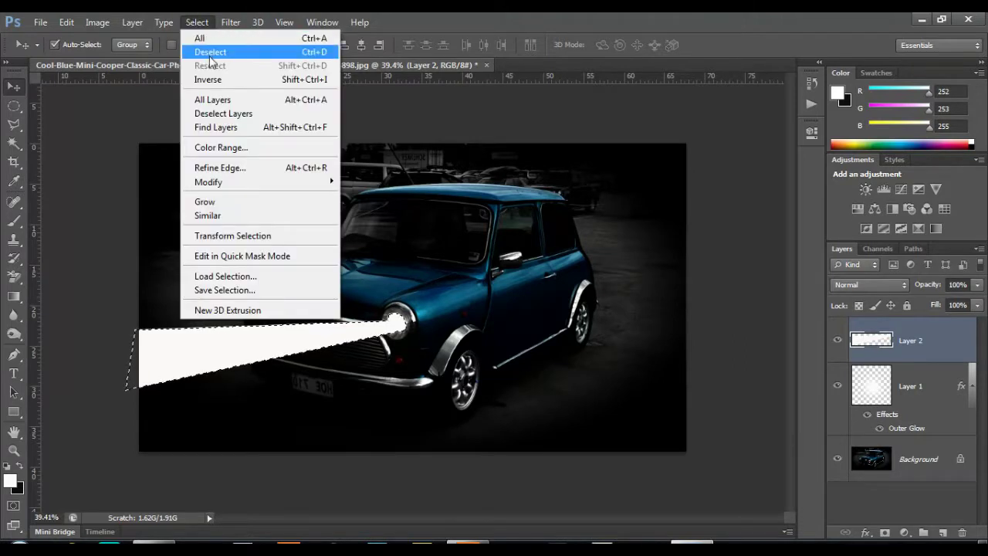
{"action": "left_click", "coordinate": [210, 52]}
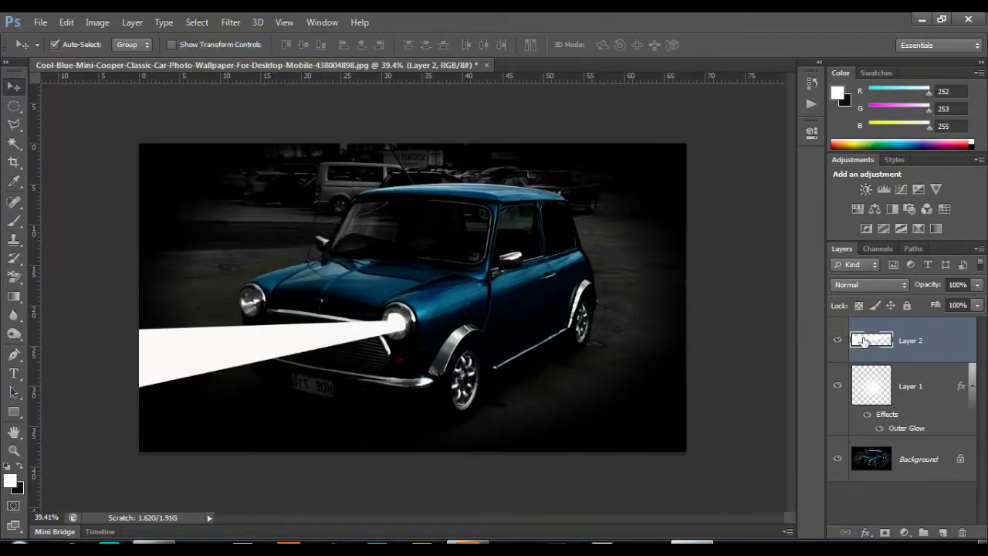
- Apply a Box Blur of about 22 px radius to the white beam on Layer 2
{"action": "left_click", "coordinate": [231, 21]}
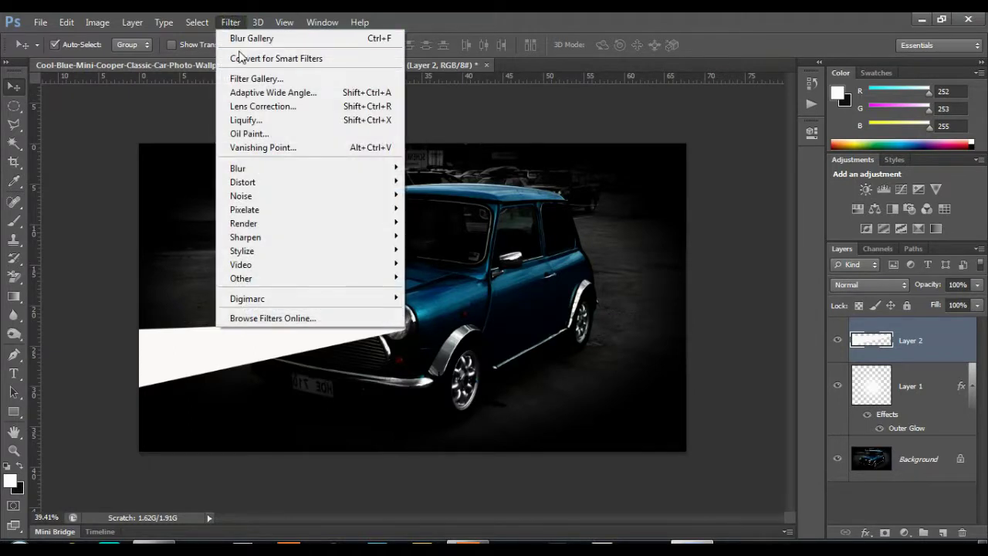
{"action": "mouse_move", "coordinate": [238, 169]}
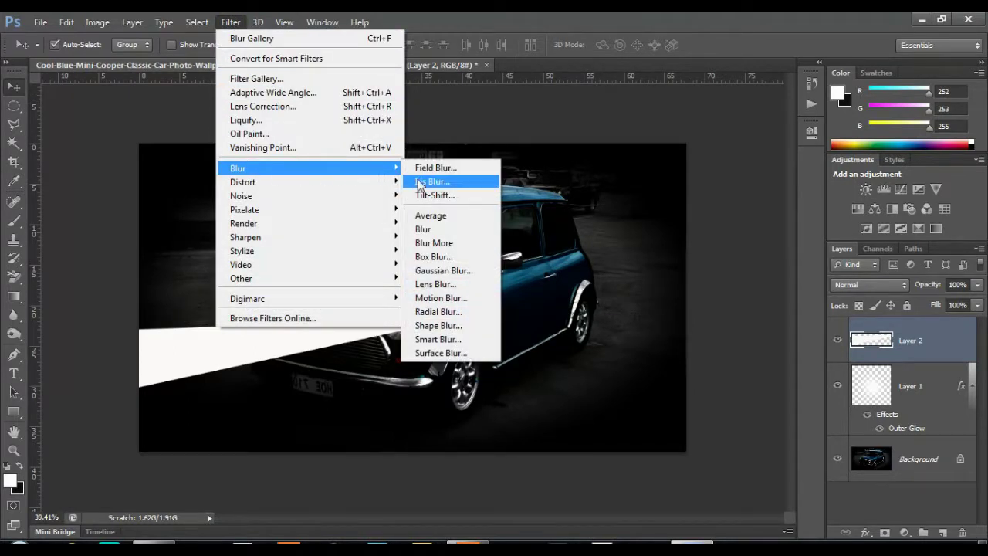
{"action": "left_click", "coordinate": [472, 256]}
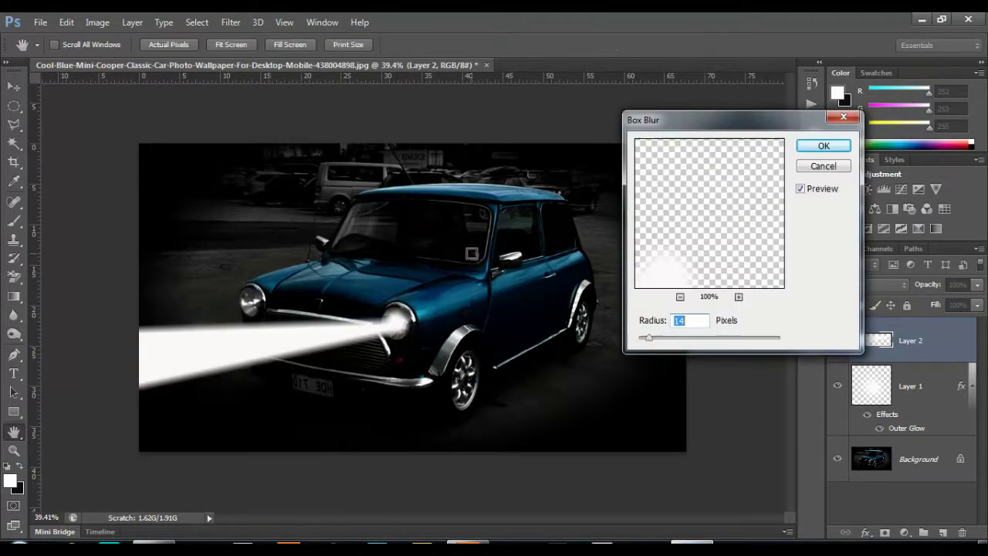
{"action": "mouse_move", "coordinate": [649, 340]}
{"action": "left_mouse_down"}
{"action": "mouse_move", "coordinate": [671, 349]}
{"action": "mouse_move", "coordinate": [657, 344]}
{"action": "left_mouse_up"}
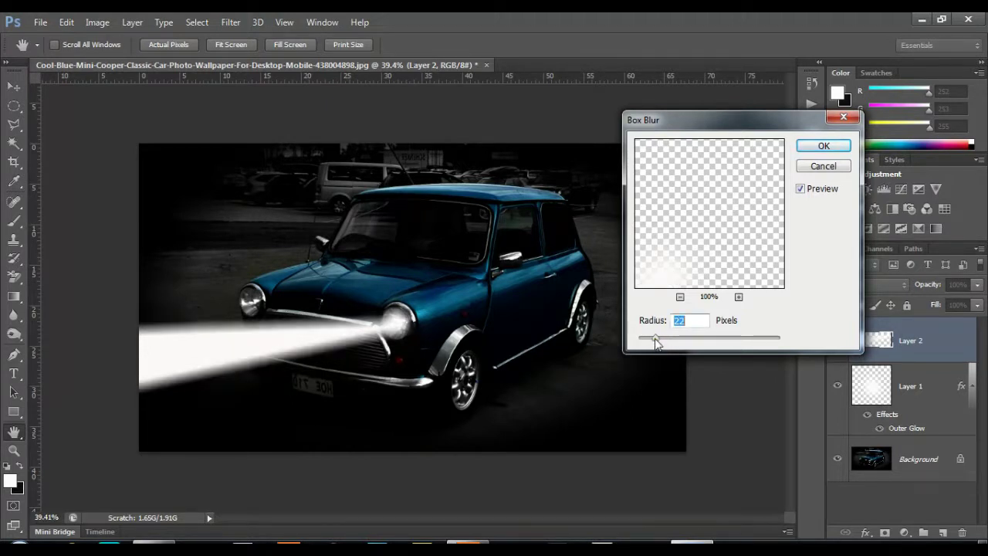
{"action": "left_click", "coordinate": [823, 145]}
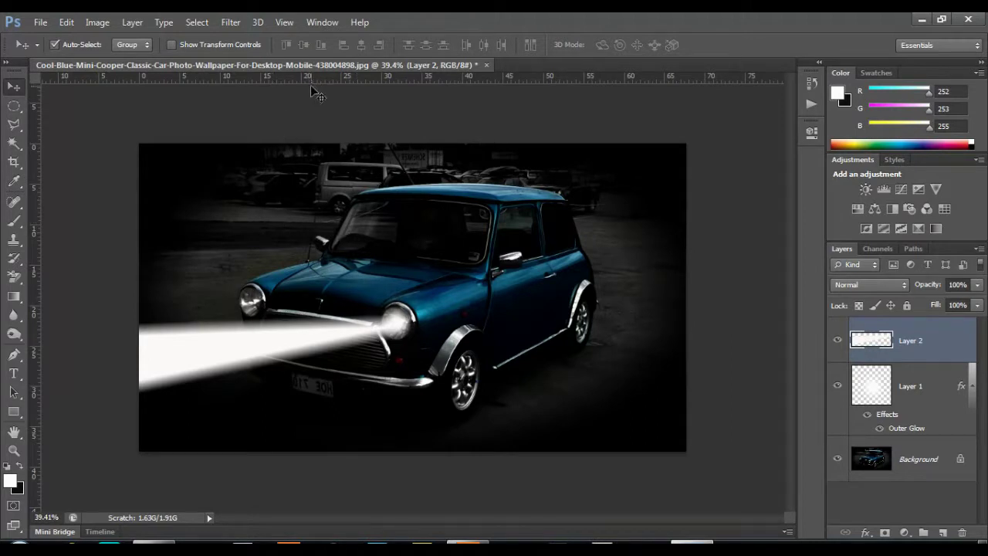
{"action": "left_click", "coordinate": [230, 22]}
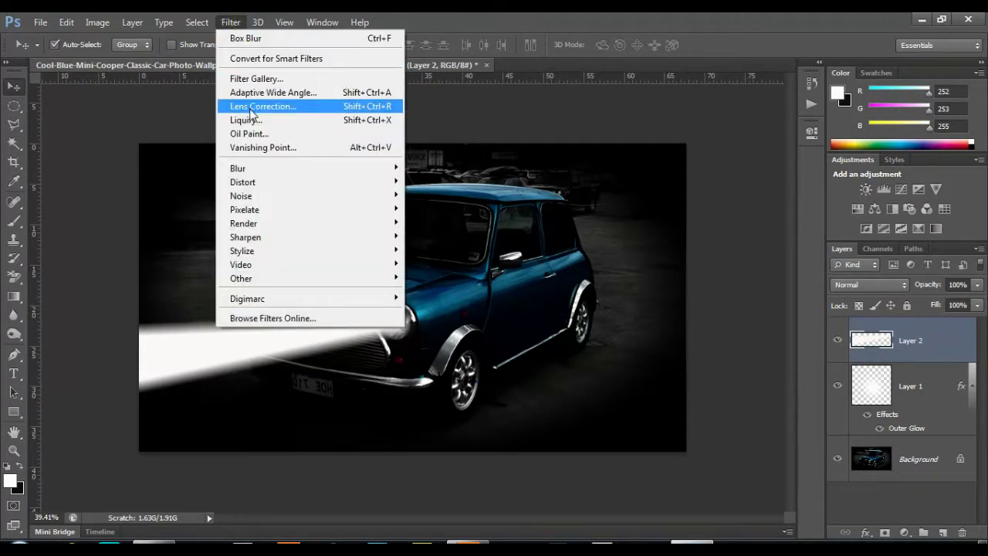
{"action": "mouse_move", "coordinate": [238, 169]}
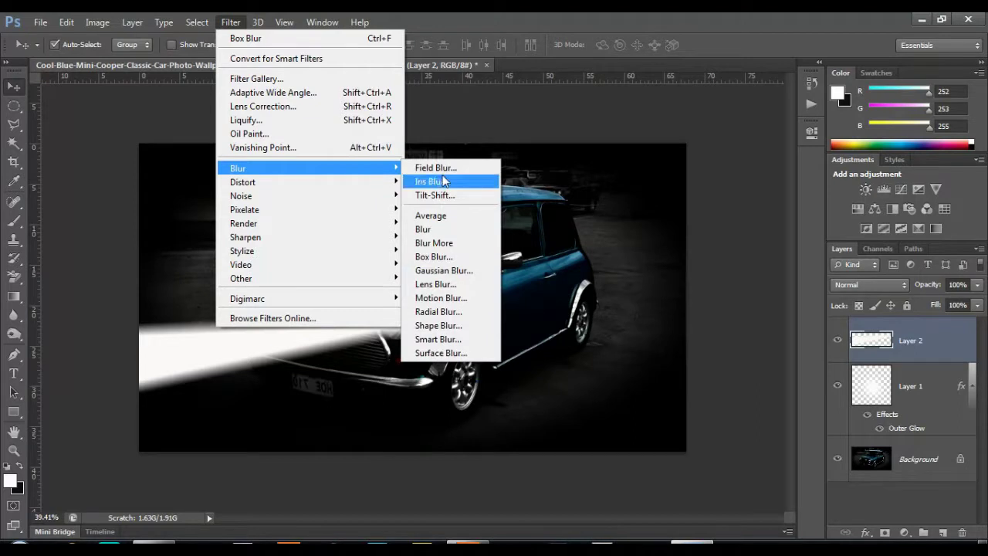
- Apply a Field Blur: light pin on the headlight, strong 42 px pin at the beam's far end
{"action": "left_click", "coordinate": [436, 167]}
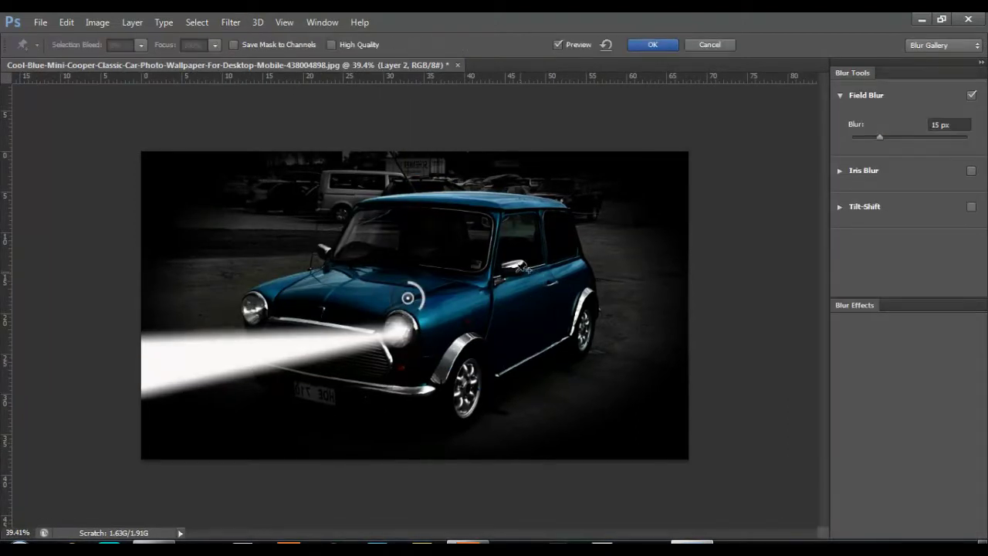
{"action": "left_click_drag", "start_coordinate": [407, 298], "coordinate": [399, 336]}
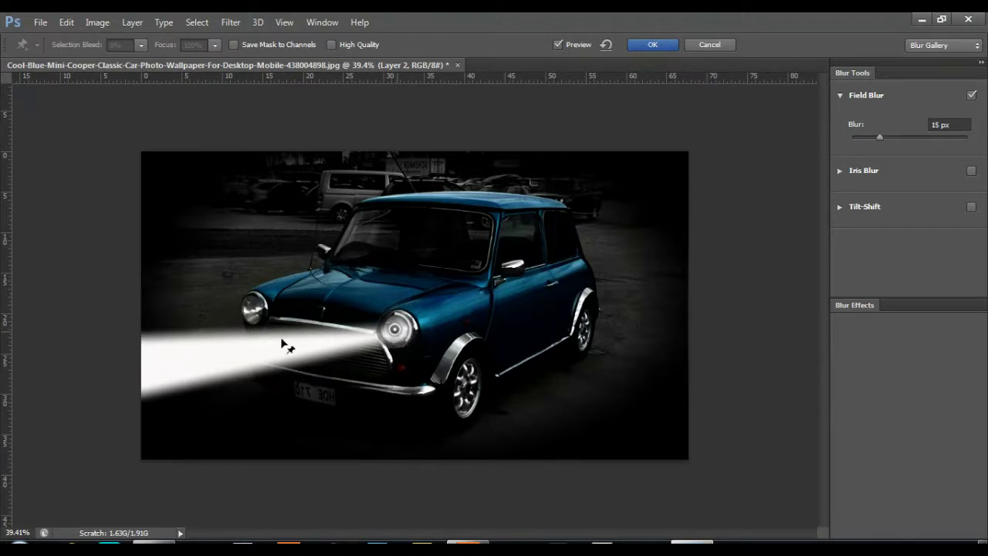
{"action": "left_click", "coordinate": [231, 352]}
{"action": "left_click_drag", "start_coordinate": [238, 371], "coordinate": [208, 371]}
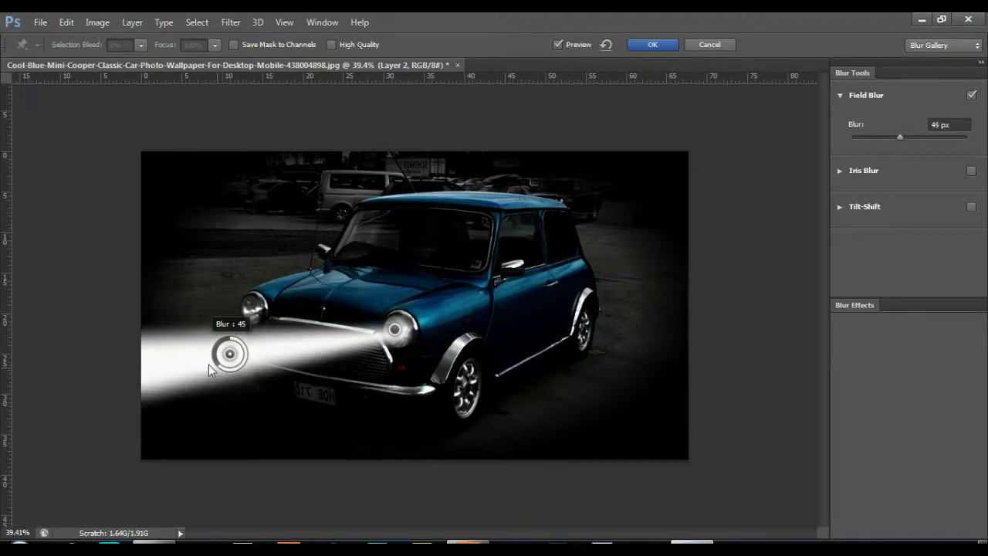
{"action": "left_click_drag", "start_coordinate": [206, 355], "coordinate": [205, 352]}
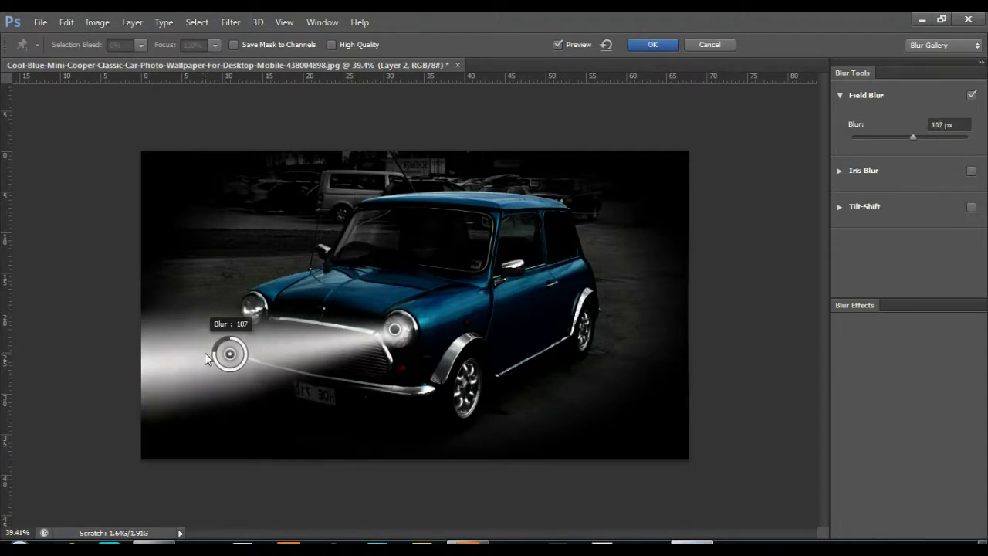
{"action": "left_click", "coordinate": [395, 330]}
{"action": "left_click_drag", "start_coordinate": [400, 344], "coordinate": [383, 351]}
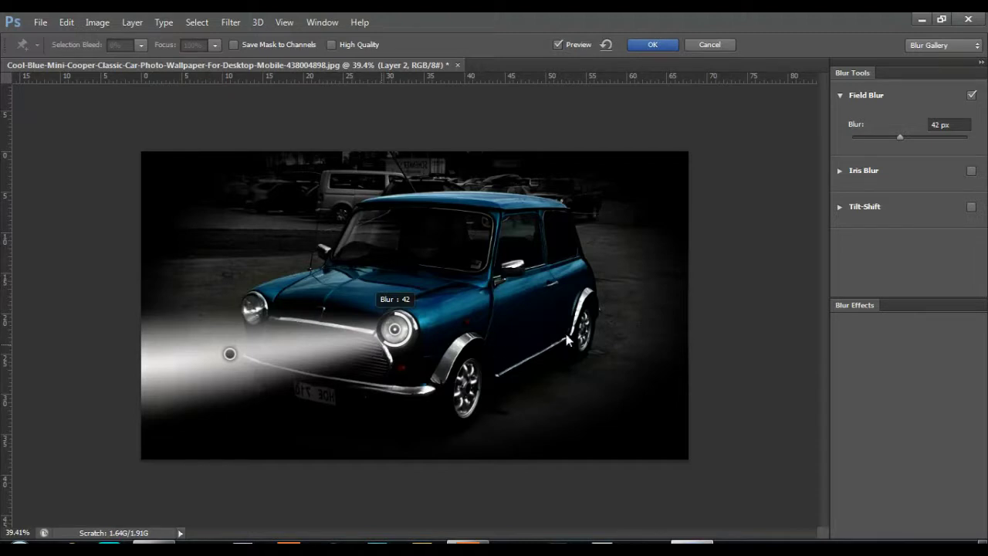
{"action": "left_click", "coordinate": [664, 48]}
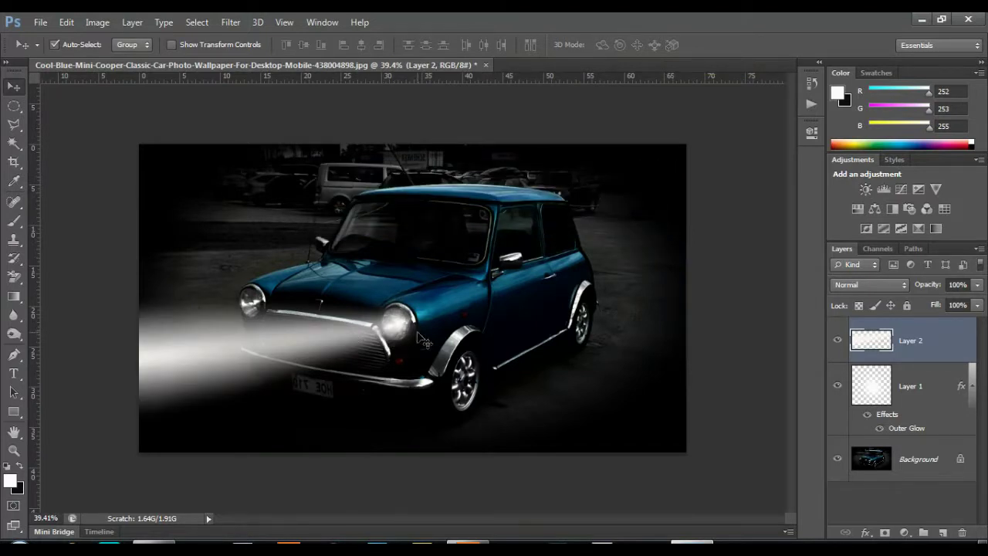
- Select Layers 1 and 2 and rotate the lights about 7°, lowering them slightly
{"action": "left_click", "coordinate": [936, 392], "text": "shift"}
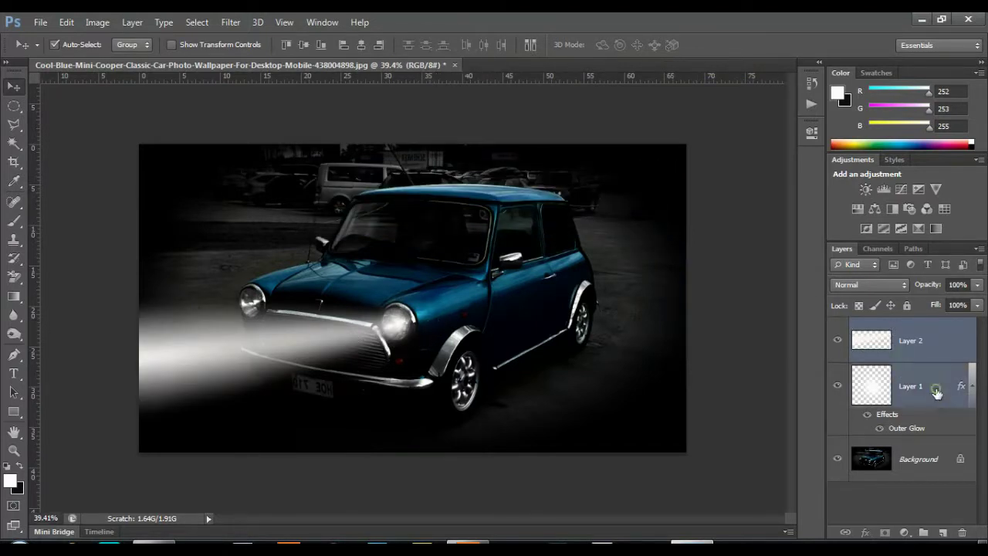
{"action": "key", "text": "ctrl+t"}
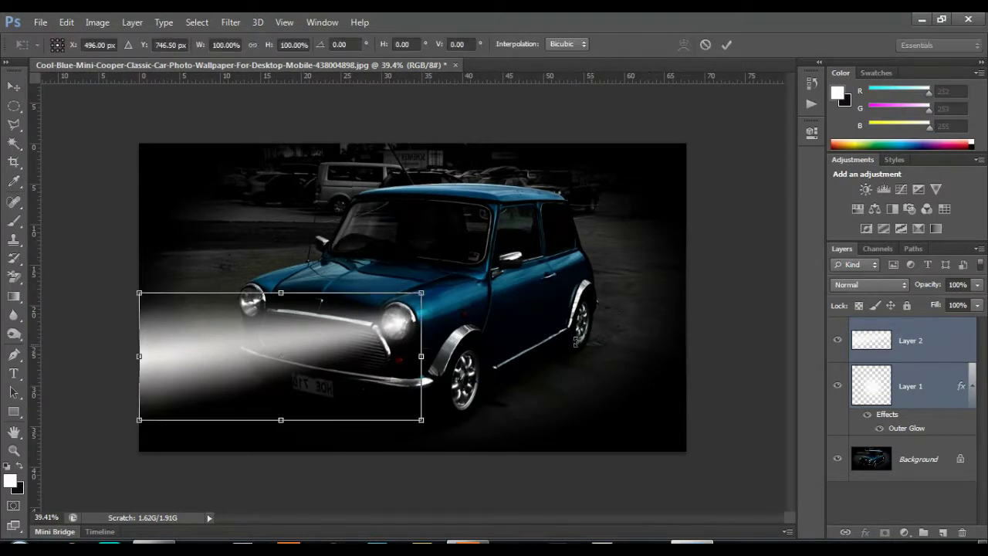
{"action": "left_click_drag", "start_coordinate": [547, 340], "coordinate": [543, 312]}
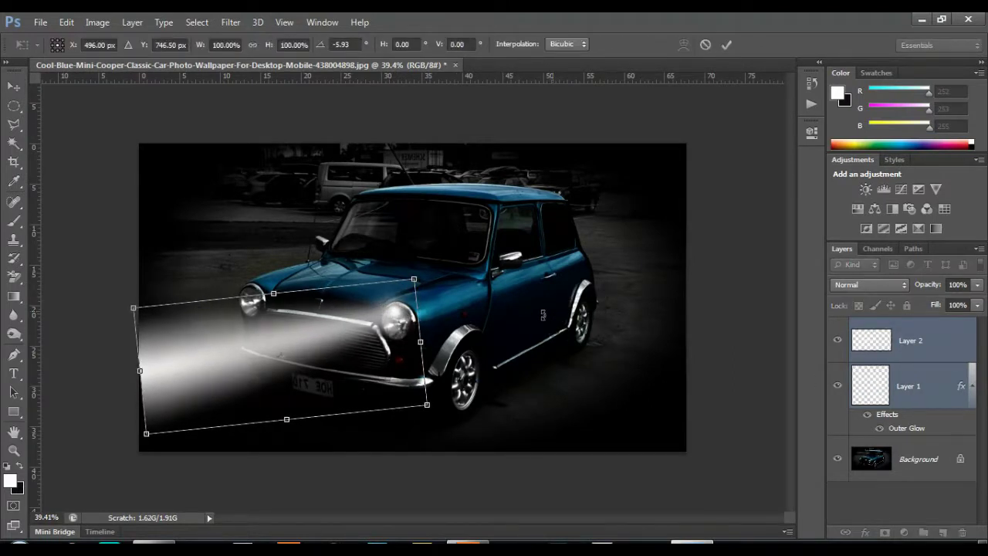
{"action": "left_click_drag", "start_coordinate": [323, 343], "coordinate": [328, 350]}
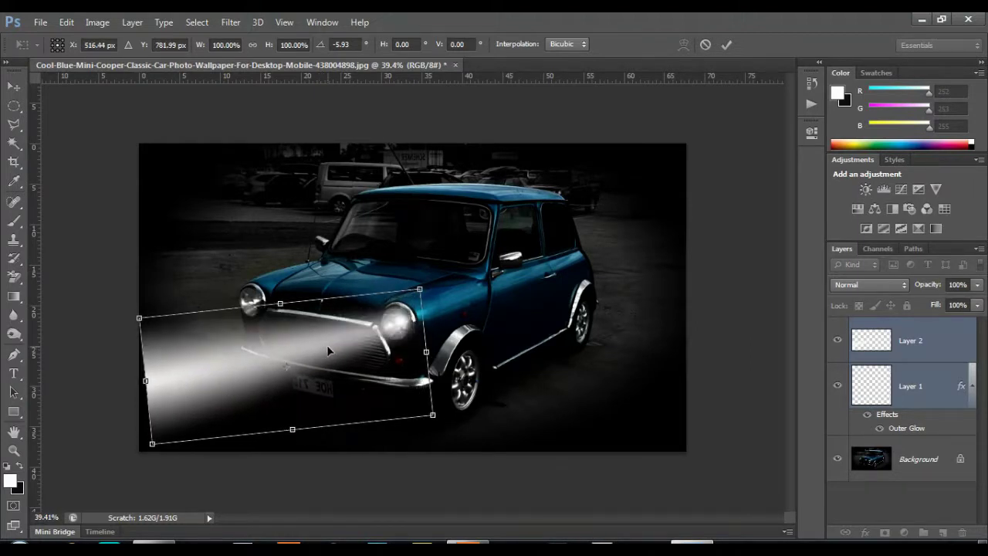
- Stretch the beam wider toward the left, fine-tune its position, and commit the transform
{"action": "left_click_drag", "start_coordinate": [146, 381], "coordinate": [98, 385]}
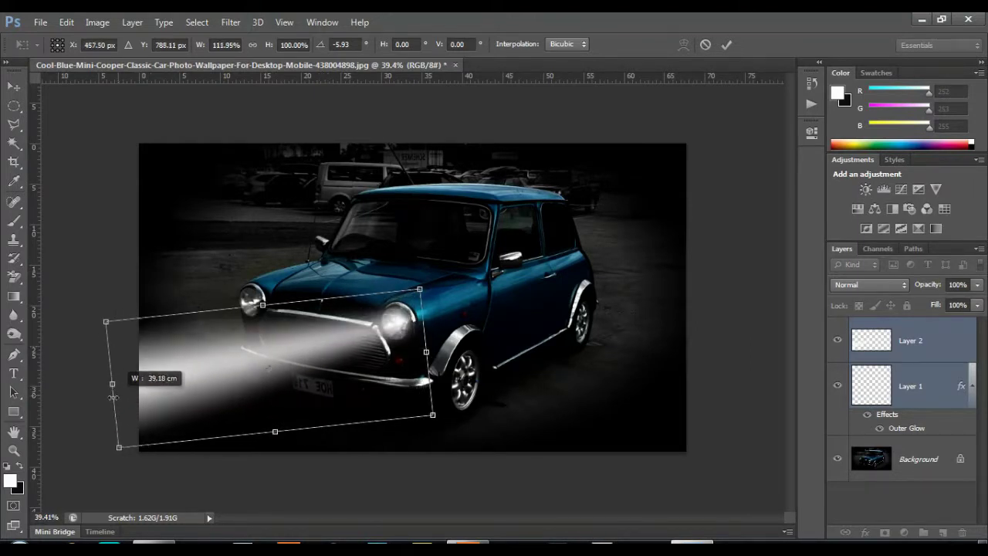
{"action": "left_click_drag", "start_coordinate": [165, 357], "coordinate": [161, 359]}
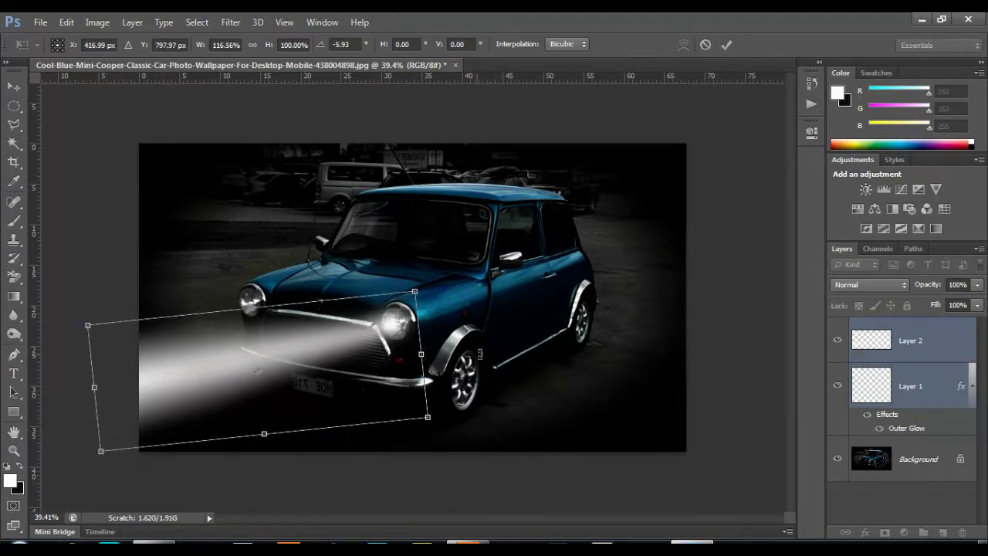
{"action": "left_click_drag", "start_coordinate": [338, 358], "coordinate": [343, 360]}
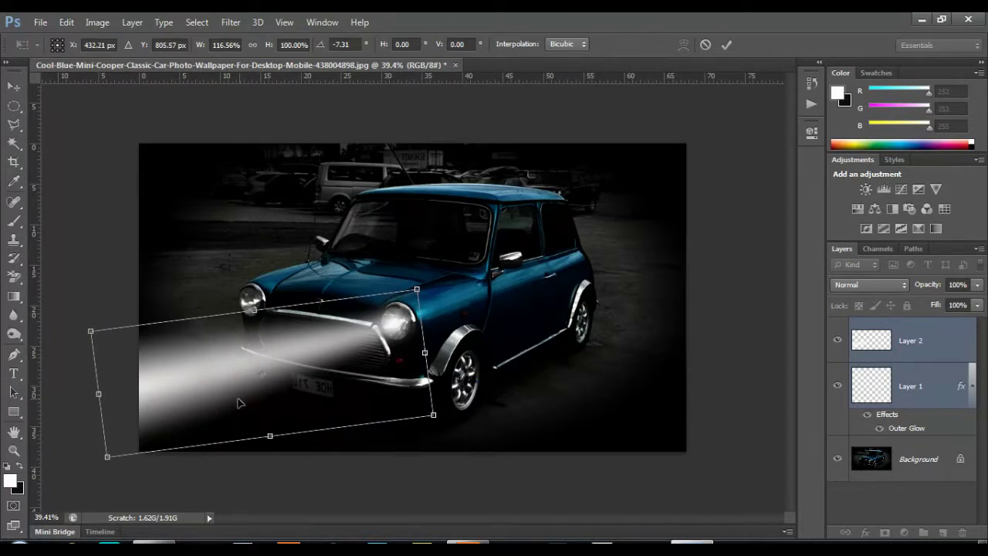
{"action": "key", "text": "Return"}
{"action": "scroll", "coordinate": [364, 386], "scroll_direction": "down", "scroll_amount": 3, "text": "alt"}
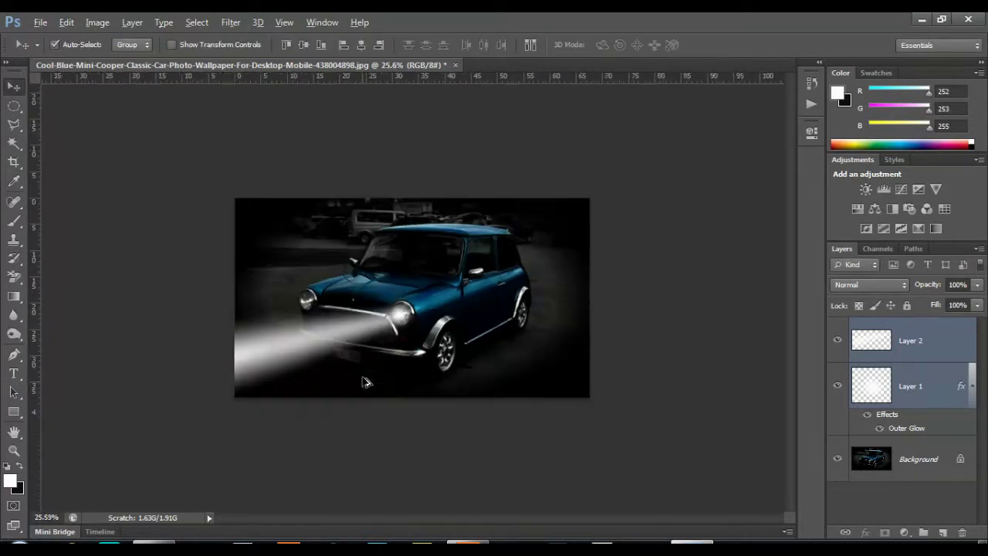
{"action": "scroll", "coordinate": [438, 331], "scroll_direction": "up", "scroll_amount": 3, "text": "alt"}
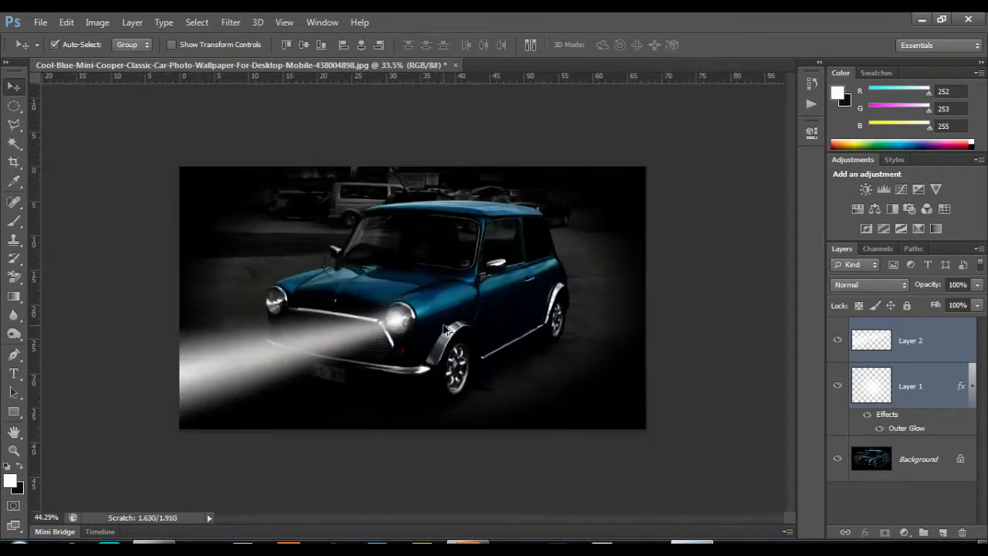
{"action": "scroll", "coordinate": [482, 321], "scroll_direction": "up", "scroll_amount": 3, "text": "alt"}
{"action": "scroll", "coordinate": [482, 321], "scroll_direction": "down", "scroll_amount": 3, "text": "alt"}
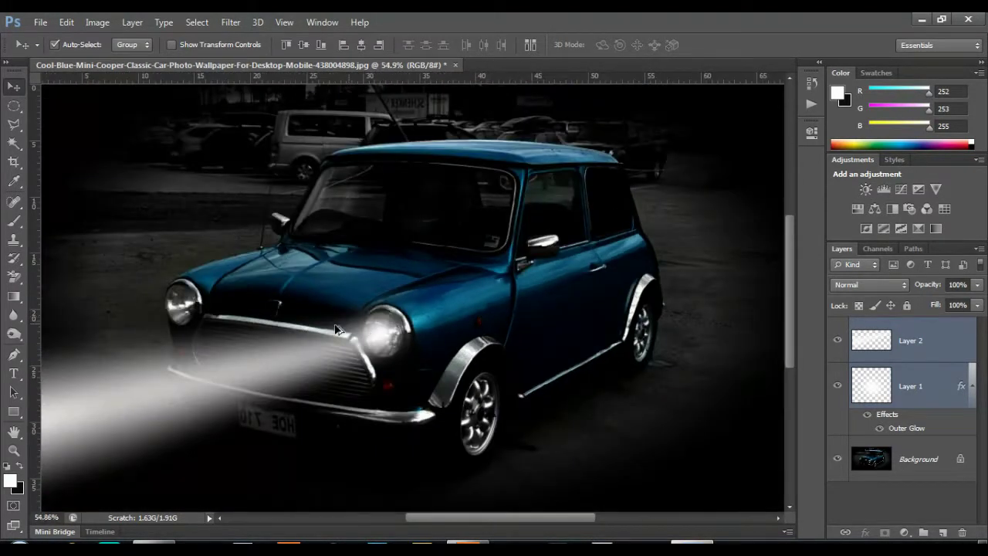
{"action": "scroll", "coordinate": [481, 350], "scroll_direction": "down", "scroll_amount": 3, "text": "alt"}
{"action": "scroll", "coordinate": [486, 355], "scroll_direction": "up", "scroll_amount": 1, "text": "alt"}
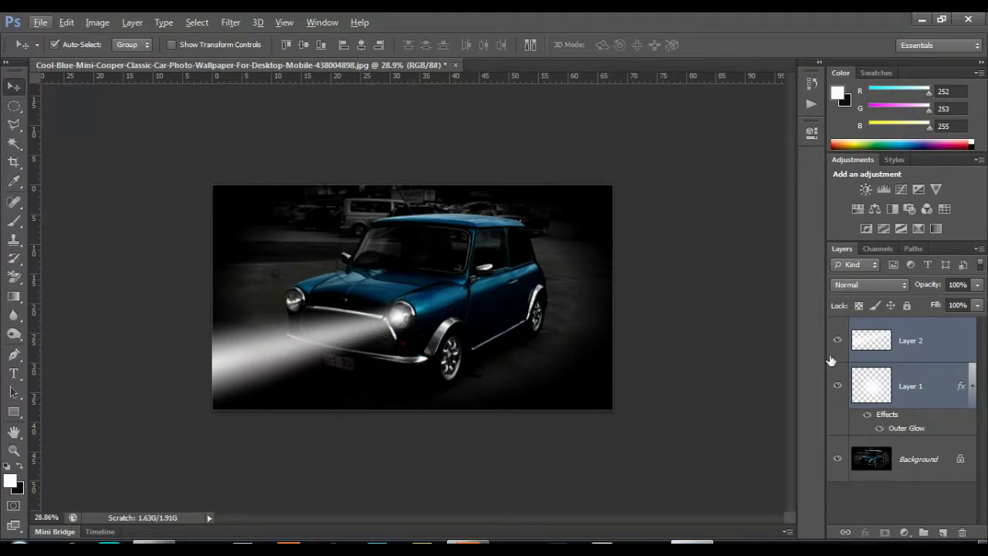
- Colorize the beam layer with Hue/Saturation: hue 230, saturation 25, lightness +68
{"action": "left_click", "coordinate": [96, 23]}
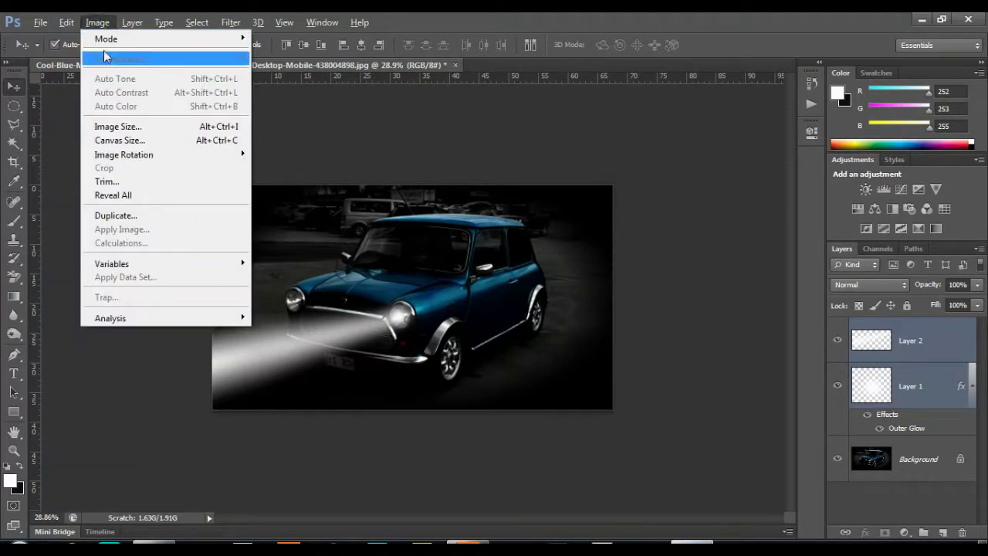
{"action": "left_click", "coordinate": [427, 18]}
{"action": "left_click", "coordinate": [951, 343]}
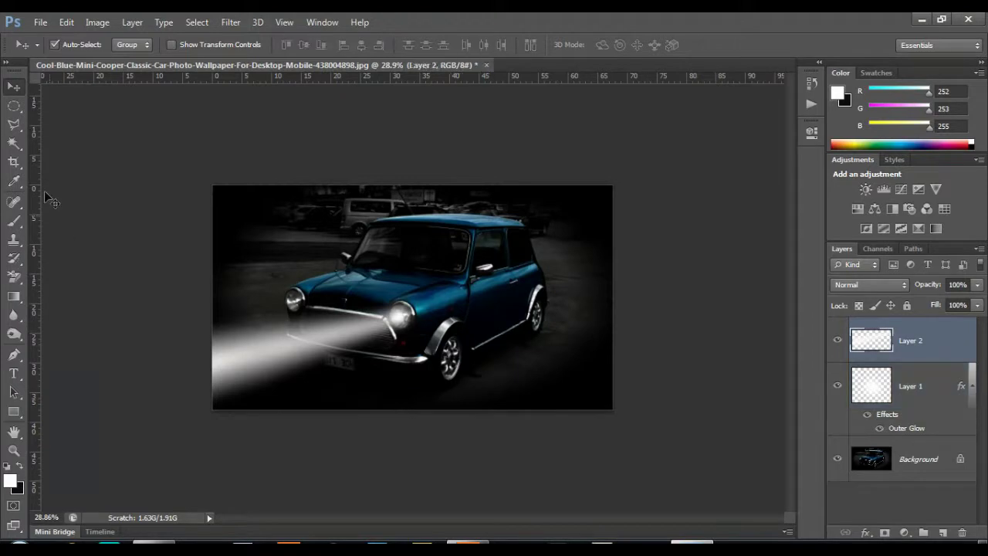
{"action": "left_click", "coordinate": [91, 23]}
{"action": "mouse_move", "coordinate": [119, 59]}
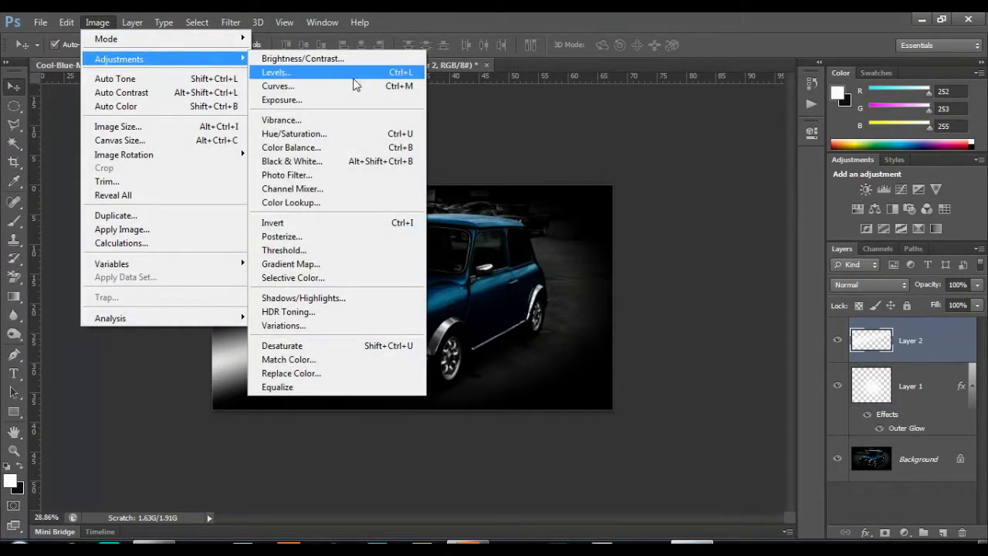
{"action": "left_click", "coordinate": [402, 136]}
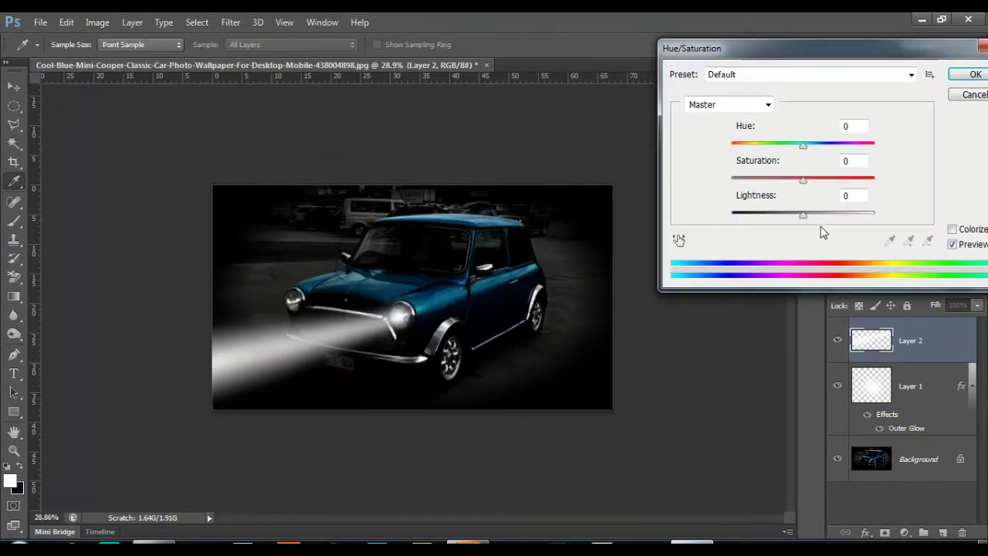
{"action": "left_click", "coordinate": [952, 230]}
{"action": "mouse_move", "coordinate": [803, 215]}
{"action": "left_mouse_down"}
{"action": "mouse_move", "coordinate": [883, 219]}
{"action": "mouse_move", "coordinate": [714, 239]}
{"action": "mouse_move", "coordinate": [853, 244]}
{"action": "left_mouse_up"}
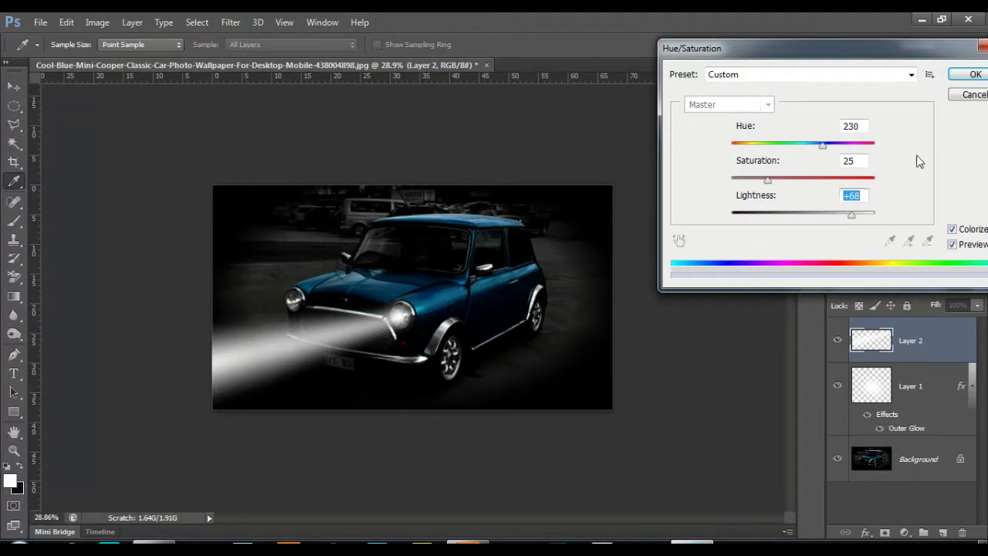
{"action": "left_click", "coordinate": [975, 74]}
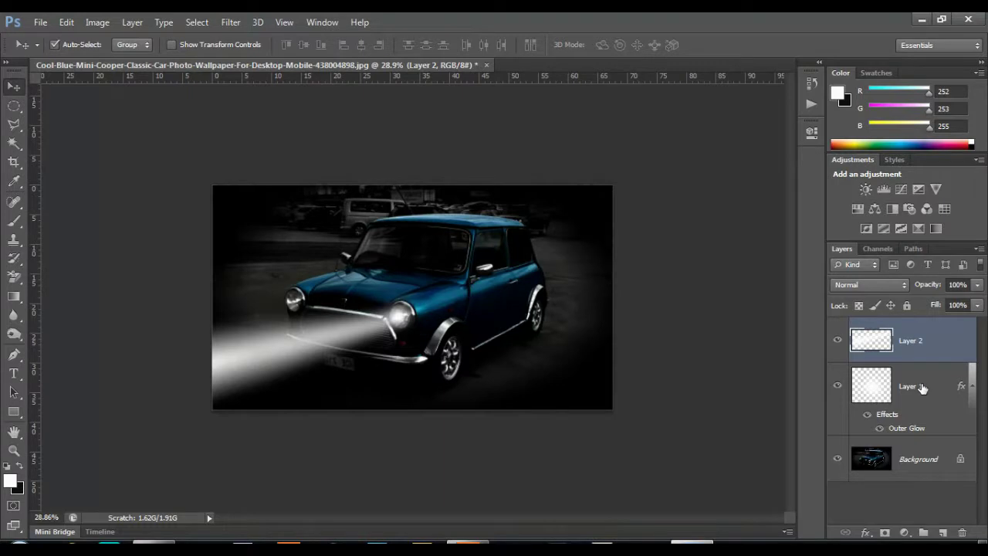
- Duplicate Layer 1 and Layer 2 together, creating Layer 1 copy and Layer 2 copy
{"action": "left_click", "coordinate": [921, 387], "text": "shift"}
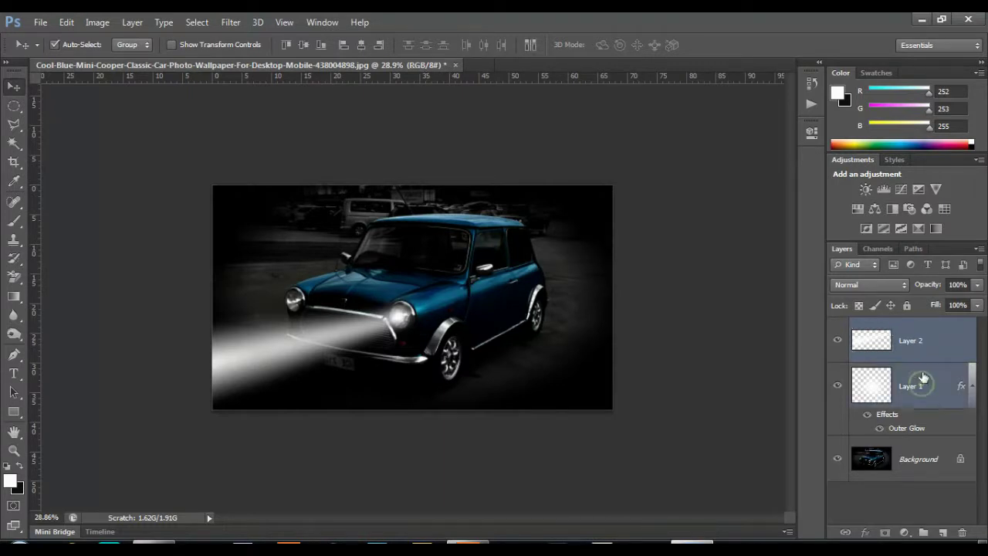
{"action": "right_click", "coordinate": [908, 336]}
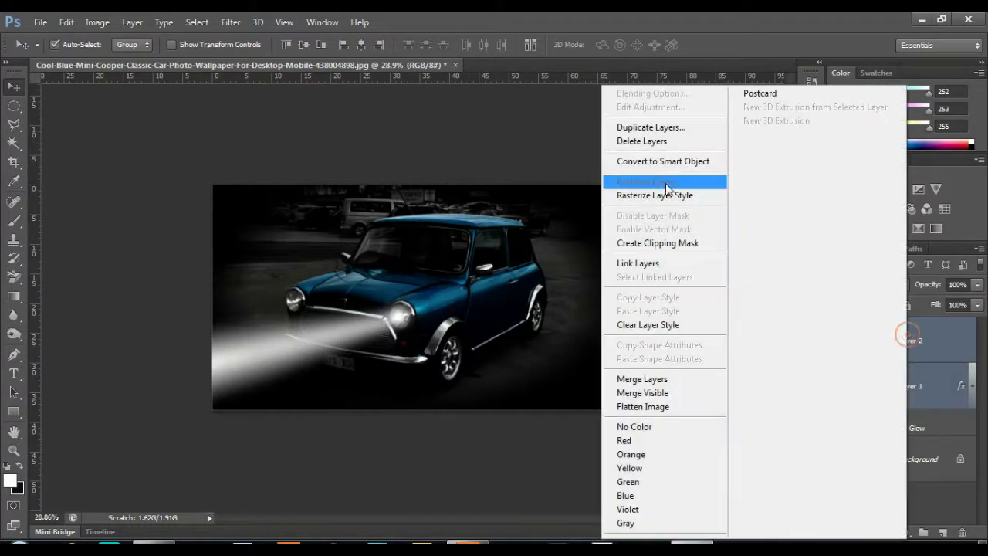
{"action": "left_click", "coordinate": [649, 128]}
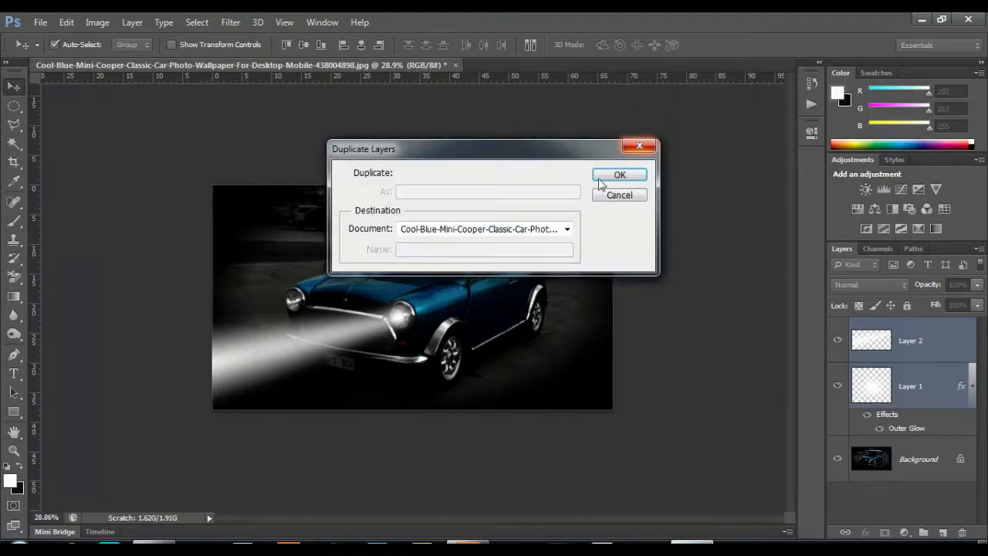
{"action": "left_click", "coordinate": [607, 170]}
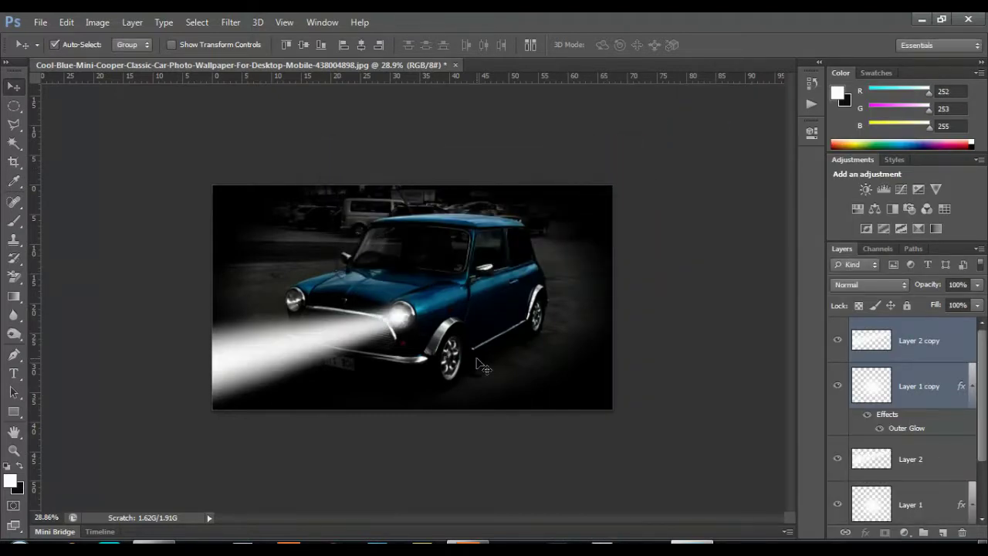
{"action": "scroll", "coordinate": [486, 357], "scroll_direction": "up", "scroll_amount": 3}
{"action": "scroll", "coordinate": [486, 357], "scroll_direction": "up", "scroll_amount": 1}
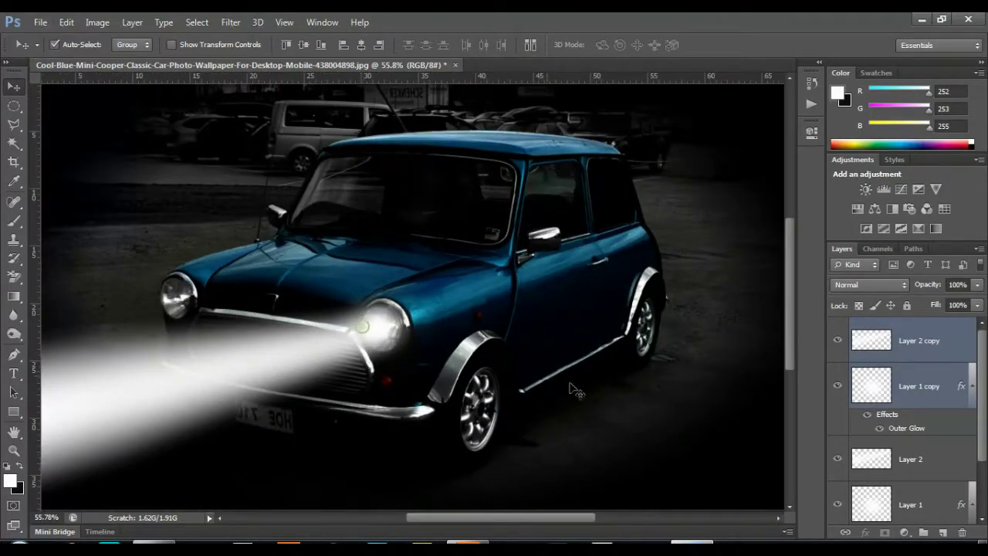
- Drag the copied beam onto the left headlight, undoing the accidental extra duplicate
{"action": "left_click_drag", "start_coordinate": [371, 334], "coordinate": [152, 297]}
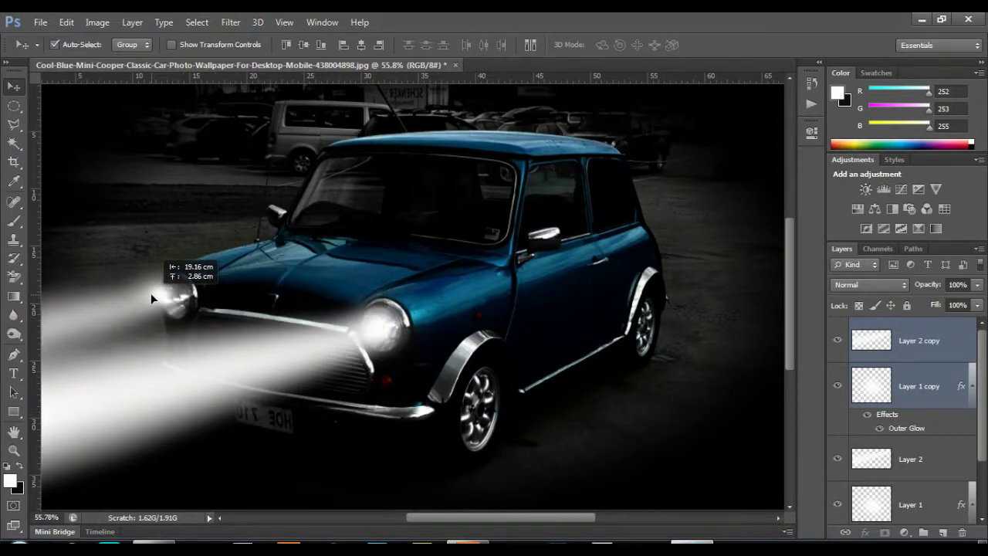
{"action": "key", "text": "ctrl+j"}
{"action": "key", "text": "ctrl+alt+z"}
{"action": "key", "text": "ctrl+alt+z"}
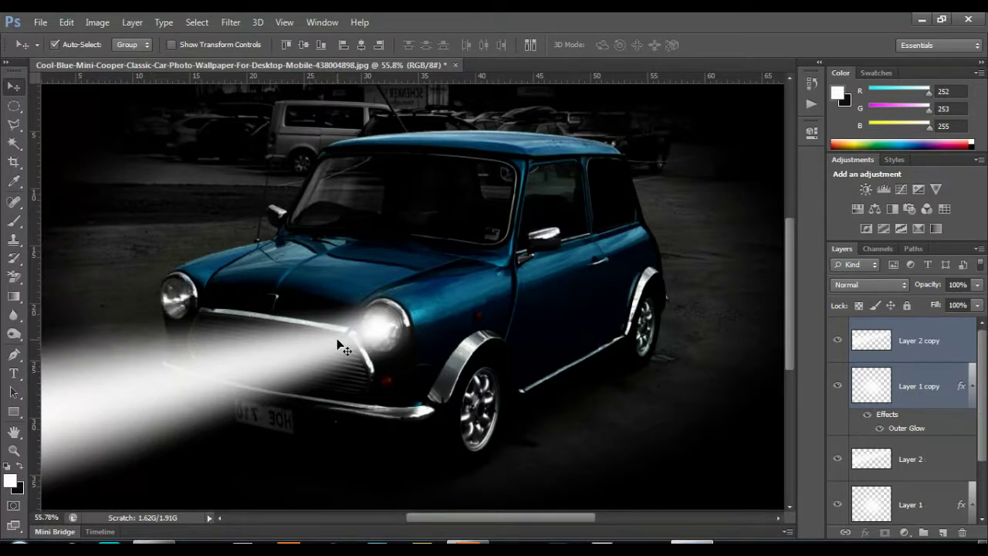
{"action": "mouse_move", "coordinate": [374, 328]}
{"action": "left_mouse_down"}
{"action": "mouse_move", "coordinate": [236, 280]}
{"action": "mouse_move", "coordinate": [178, 283]}
{"action": "mouse_move", "coordinate": [170, 293]}
{"action": "mouse_move", "coordinate": [177, 300]}
{"action": "left_mouse_up"}
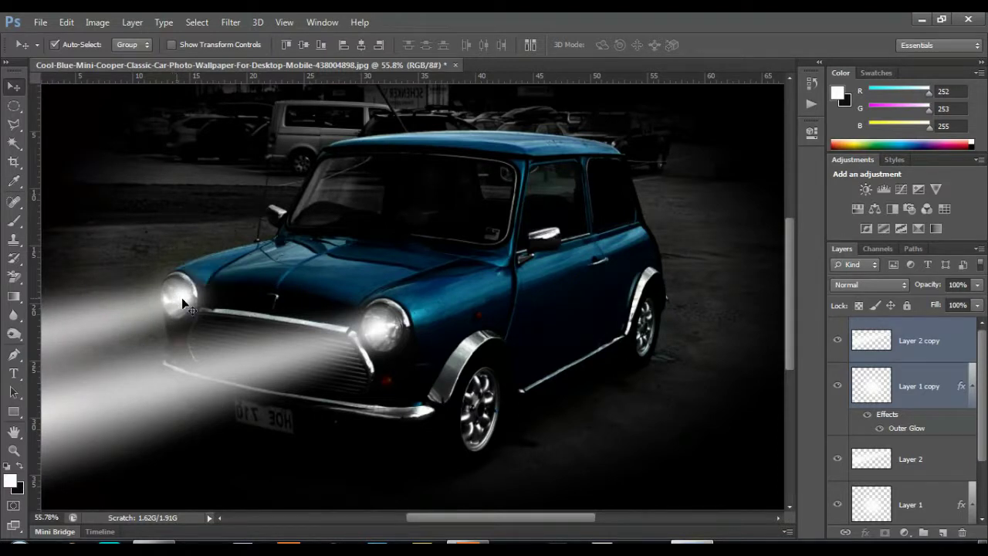
{"action": "scroll", "coordinate": [390, 354], "scroll_direction": "down", "scroll_amount": 2}
{"action": "scroll", "coordinate": [390, 353], "scroll_direction": "down", "scroll_amount": 1}
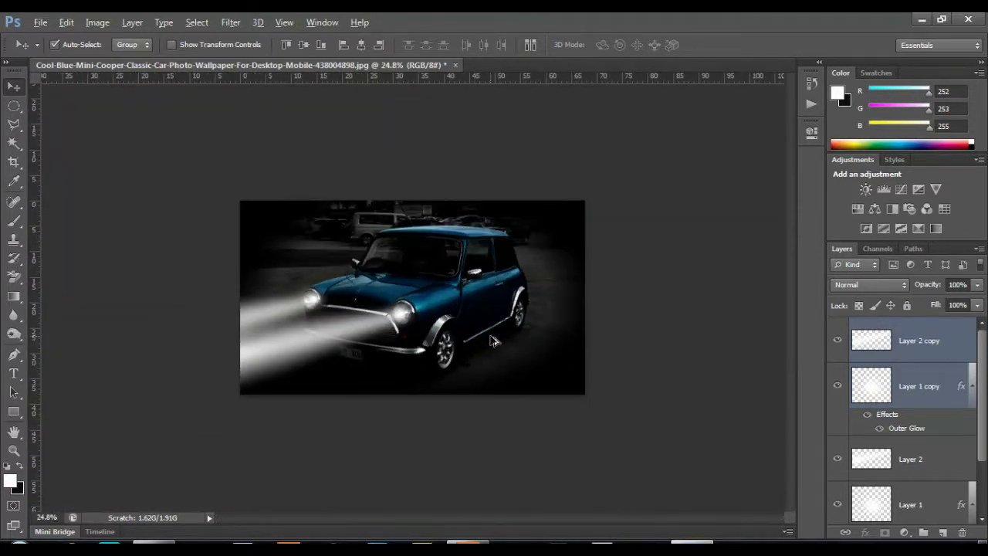
{"action": "scroll", "coordinate": [386, 349], "scroll_direction": "down", "scroll_amount": 1}
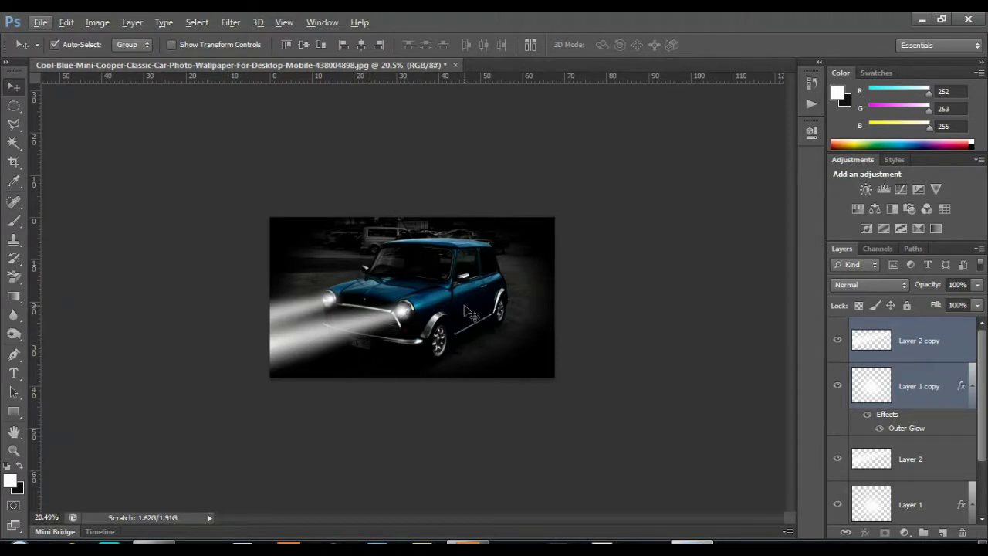
{"action": "scroll", "coordinate": [466, 311], "scroll_direction": "up", "scroll_amount": 1}
{"action": "scroll", "coordinate": [466, 311], "scroll_direction": "up", "scroll_amount": 1}
{"action": "scroll", "coordinate": [465, 311], "scroll_direction": "up", "scroll_amount": 1}
{"action": "scroll", "coordinate": [465, 311], "scroll_direction": "up", "scroll_amount": 1}
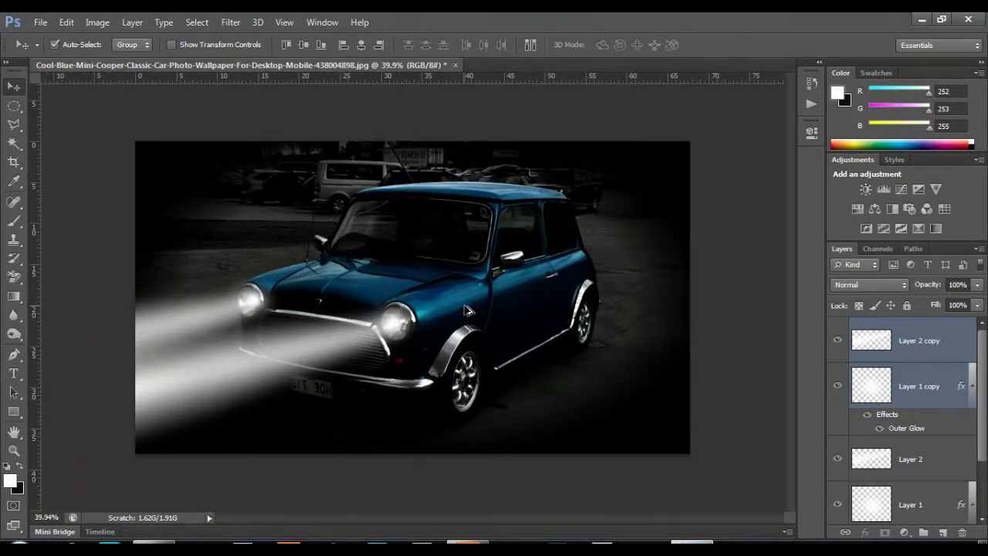
{"action": "scroll", "coordinate": [466, 311], "scroll_direction": "up", "scroll_amount": 1}
{"action": "scroll", "coordinate": [466, 311], "scroll_direction": "down", "scroll_amount": 2}
{"action": "scroll", "coordinate": [466, 311], "scroll_direction": "down", "scroll_amount": 1}
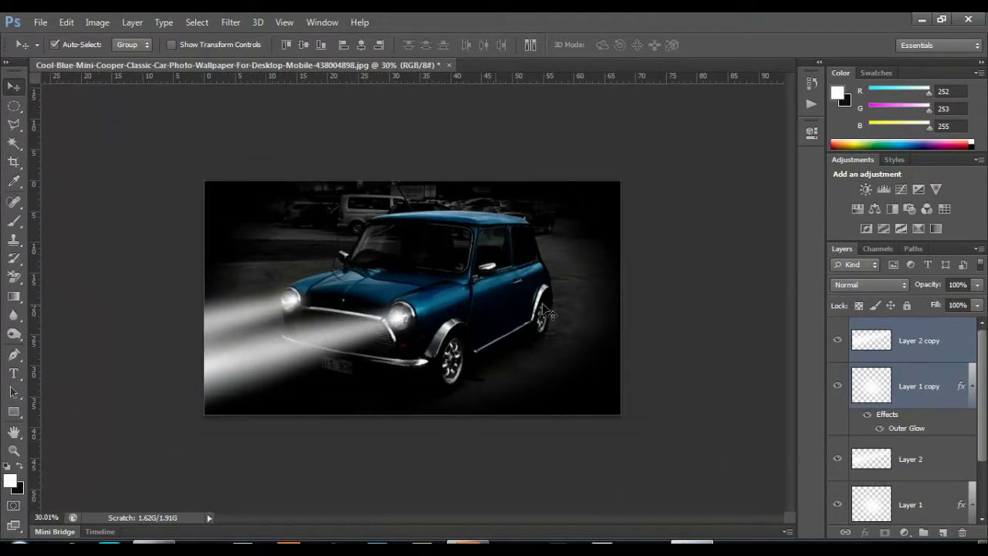
- Select Layer 2 copy and Layer 1 copy together
{"action": "left_click", "coordinate": [750, 241]}
{"action": "left_click", "coordinate": [951, 353]}
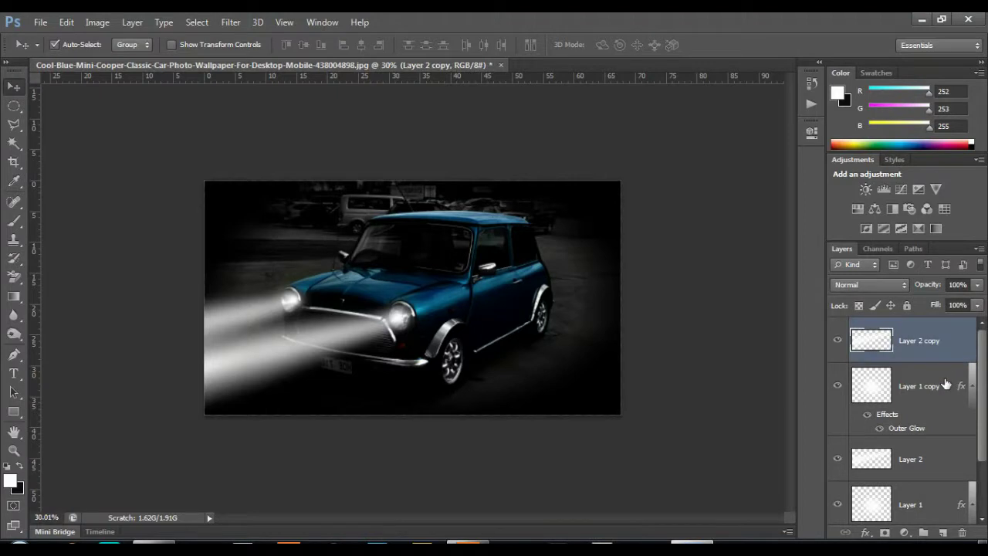
{"action": "left_click", "coordinate": [945, 383], "text": "shift"}
- Set the copied beam layers' opacity to 45%
{"action": "left_click", "coordinate": [978, 285]}
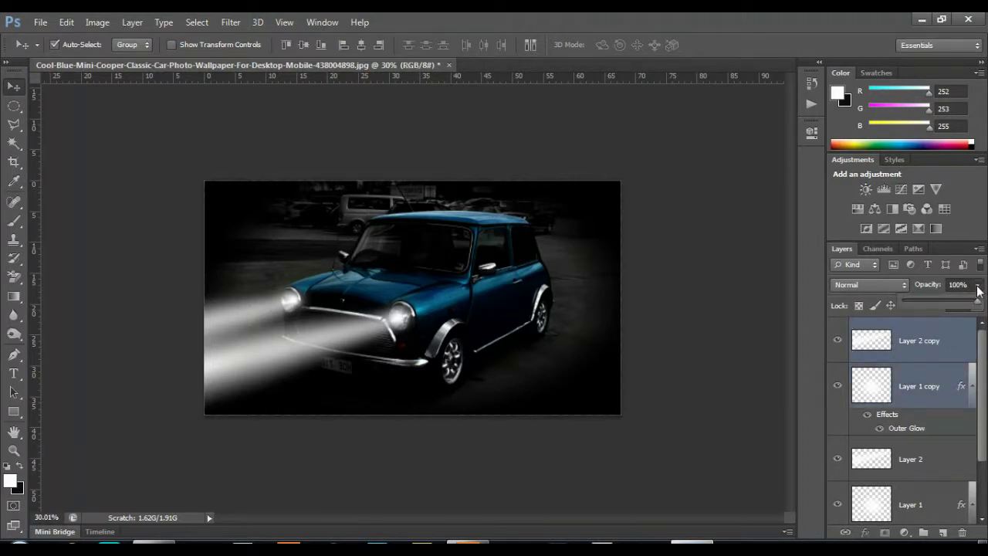
{"action": "left_click_drag", "start_coordinate": [950, 301], "coordinate": [941, 301]}
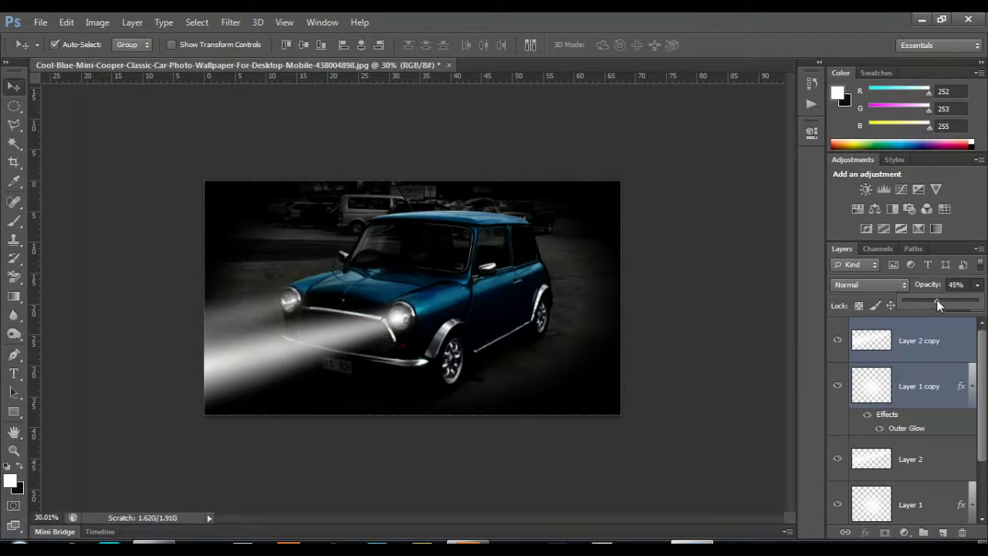
{"action": "left_click", "coordinate": [974, 220]}
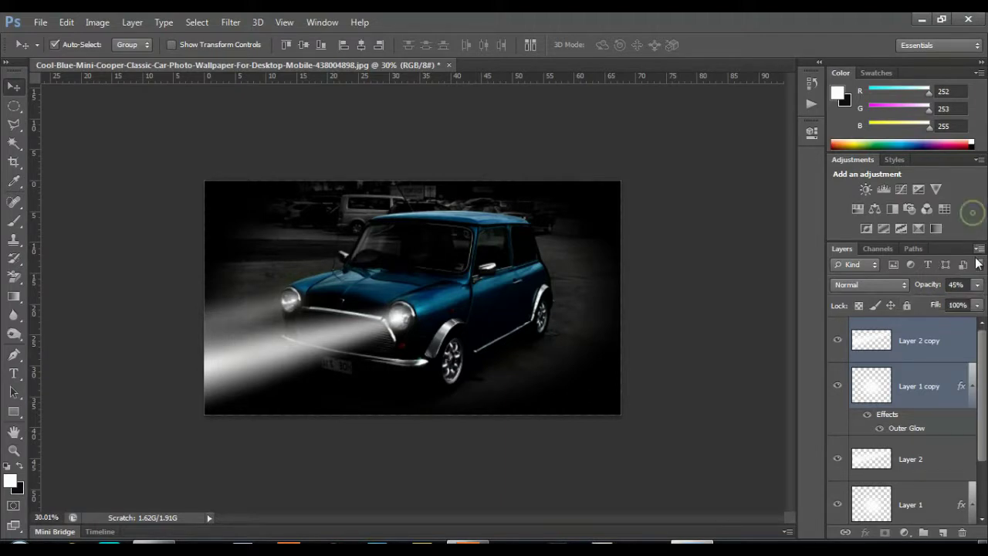
- Set the original beam layers, Layer 2 and Layer 1, to 57% opacity
{"action": "left_click", "coordinate": [931, 457]}
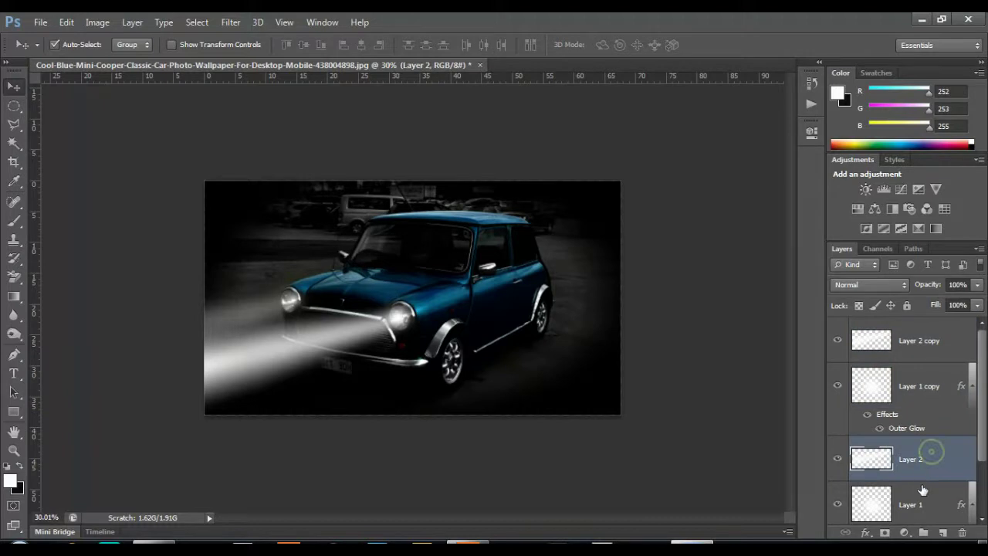
{"action": "left_click", "coordinate": [911, 506], "text": "shift"}
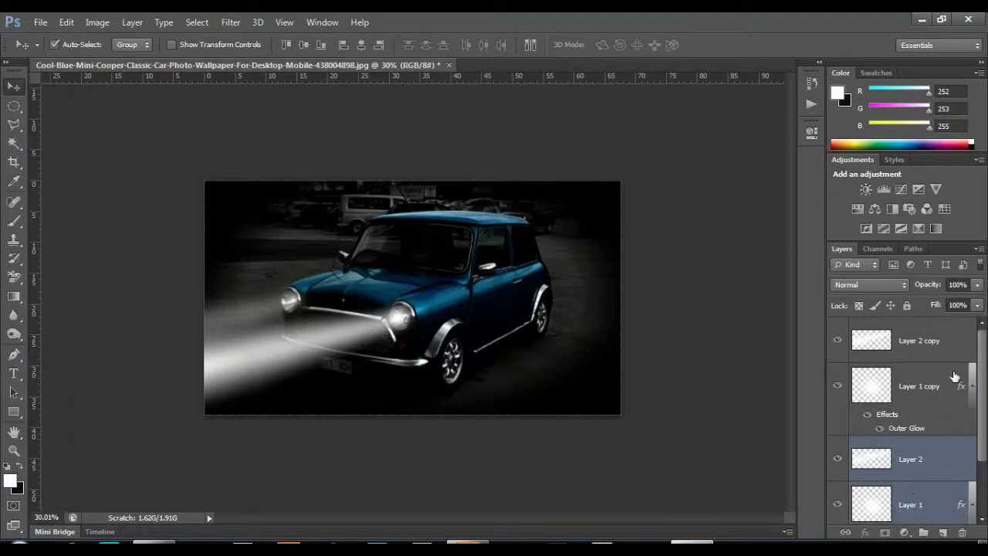
{"action": "left_click", "coordinate": [978, 284]}
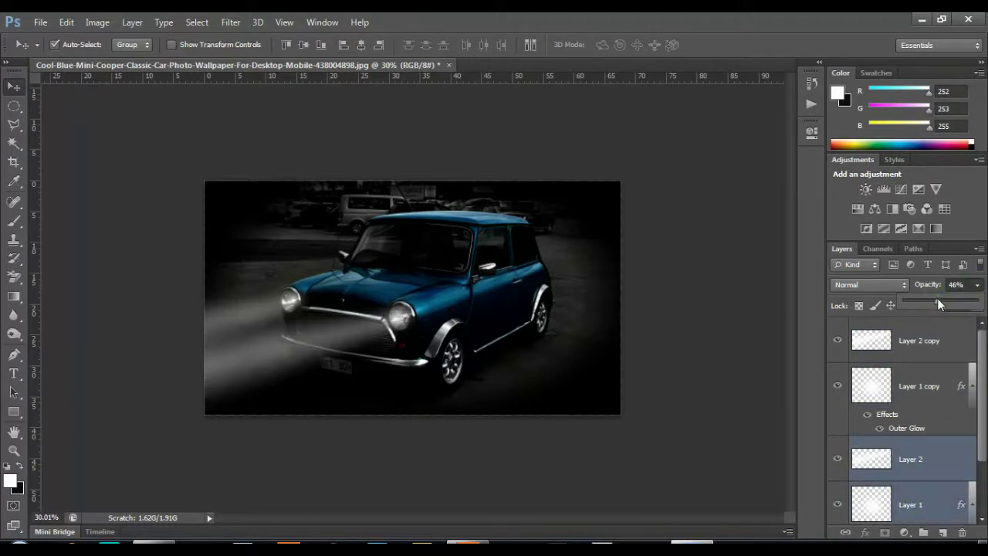
{"action": "left_click_drag", "start_coordinate": [939, 301], "coordinate": [946, 301]}
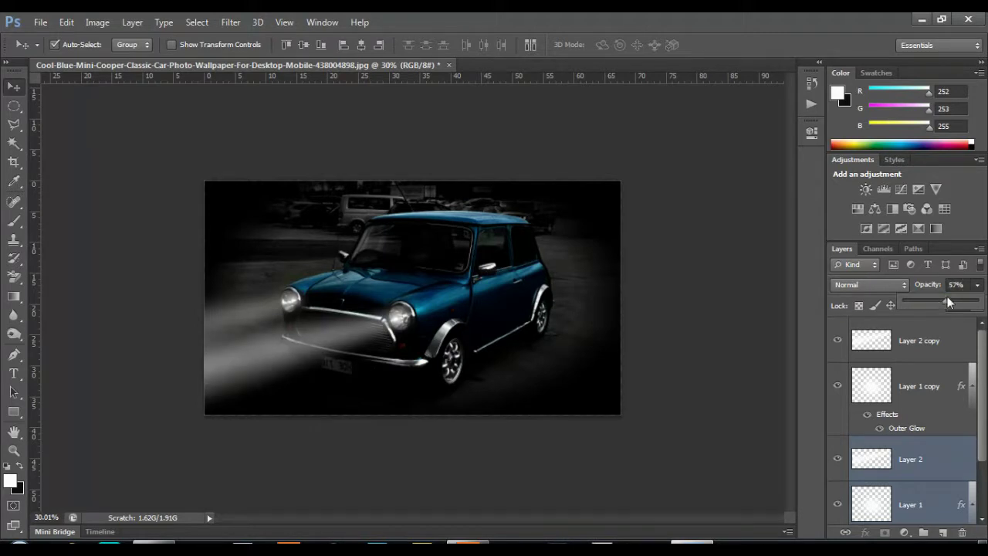
{"action": "left_click", "coordinate": [979, 232]}
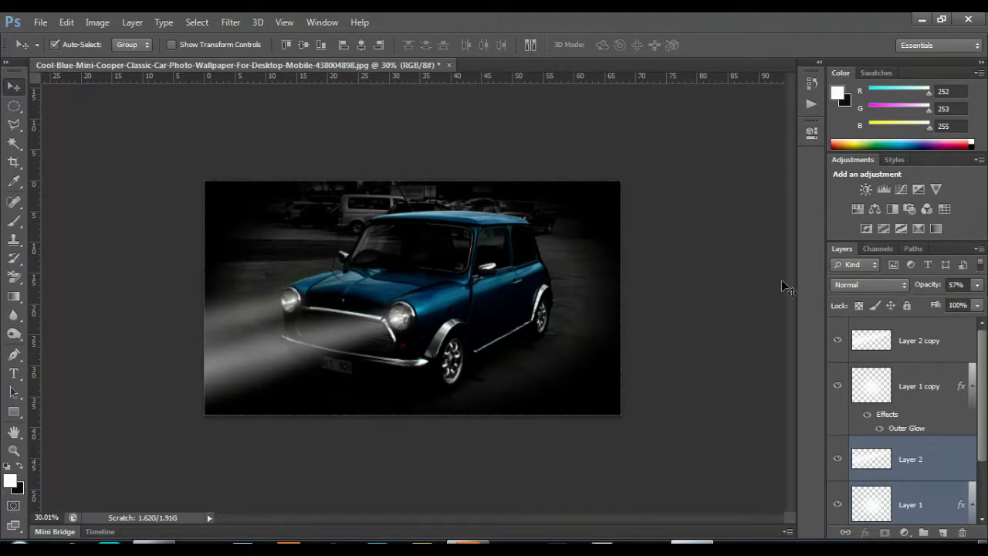
{"action": "scroll", "coordinate": [896, 501], "scroll_direction": "down", "scroll_amount": 2}
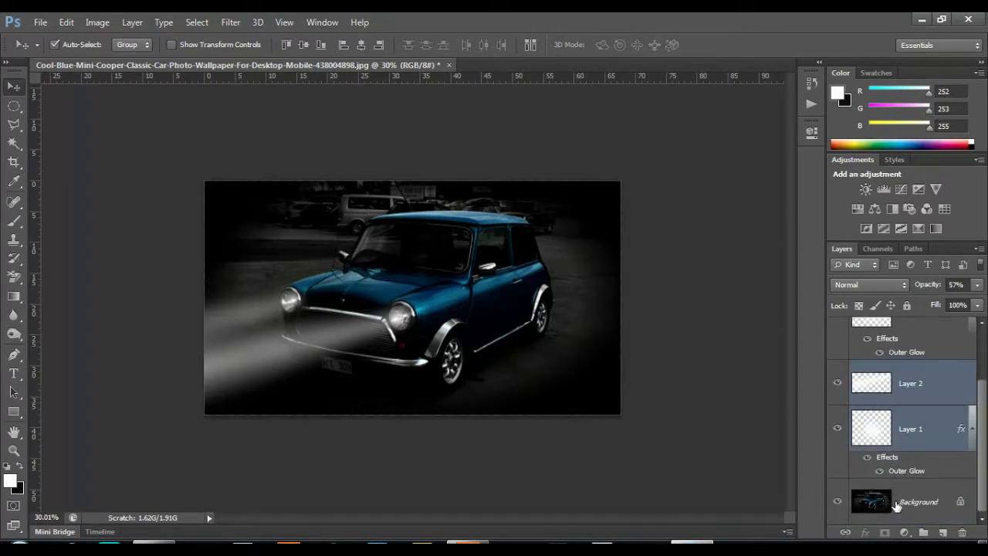
{"action": "key", "text": "ctrl+j"}
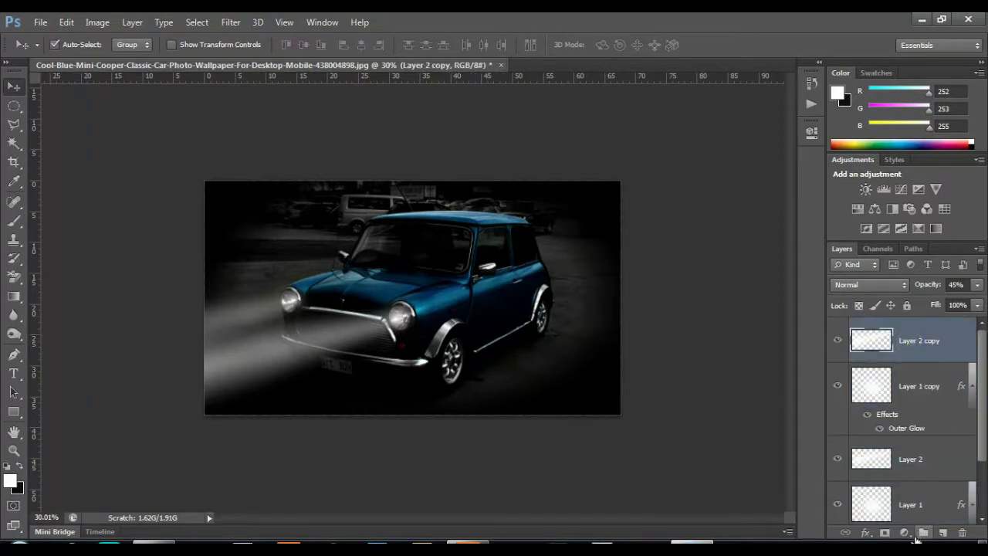
- Add a Gradient Map adjustment layer using the Violet, Orange gradient preset
{"action": "left_click", "coordinate": [907, 534]}
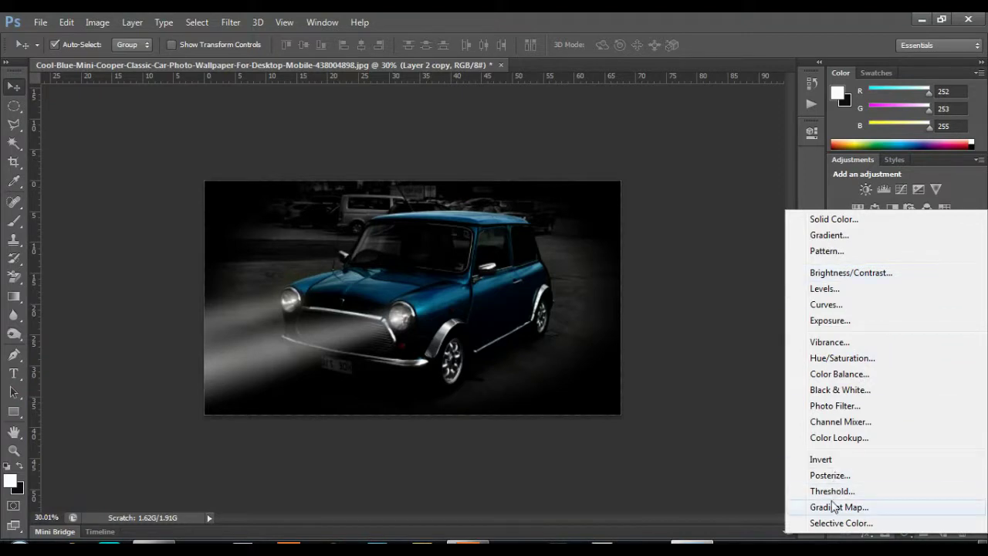
{"action": "left_click", "coordinate": [831, 508]}
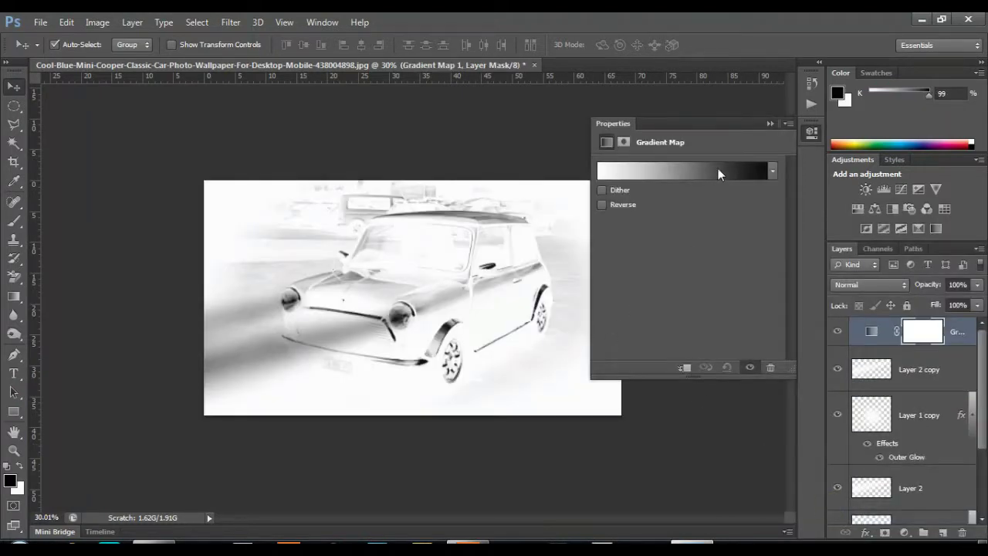
{"action": "left_click", "coordinate": [718, 171]}
{"action": "left_click", "coordinate": [763, 216]}
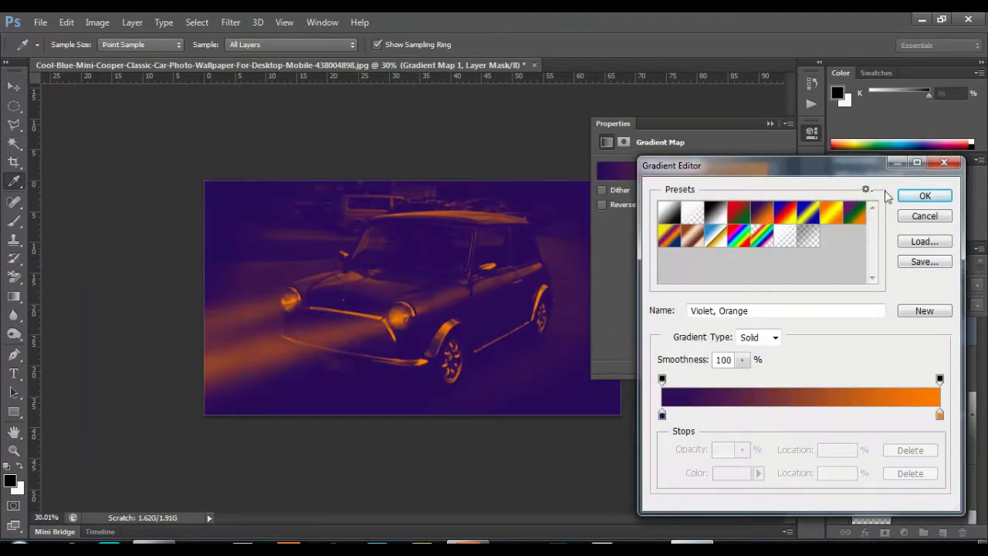
{"action": "left_click", "coordinate": [911, 195]}
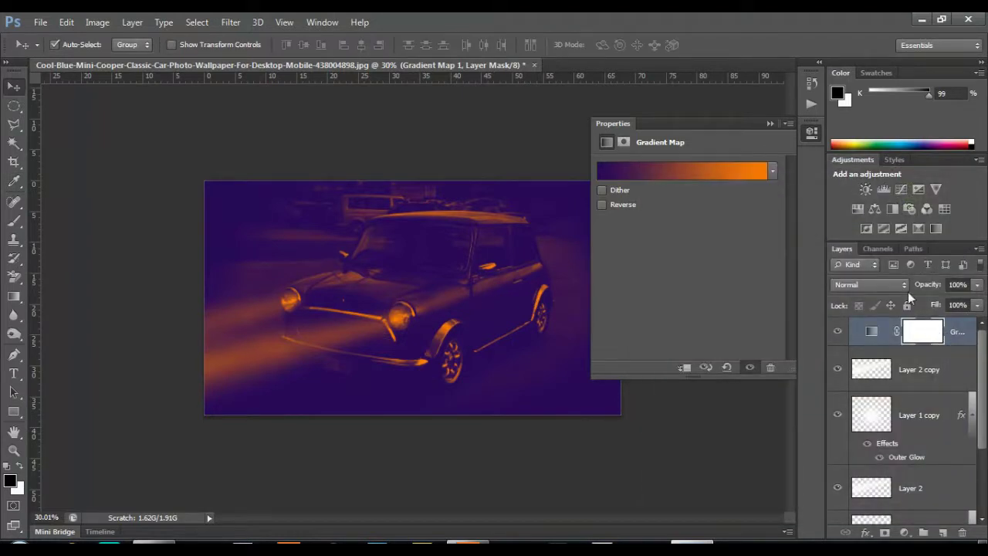
- Blend the gradient map in Screen mode at 69% opacity
{"action": "left_click", "coordinate": [888, 285]}
{"action": "left_click", "coordinate": [854, 139]}
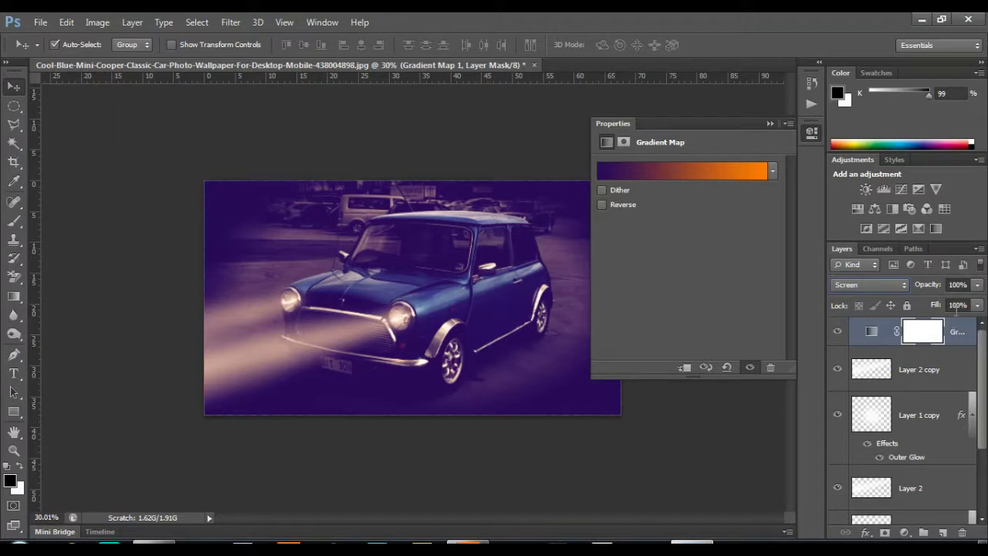
{"action": "mouse_move", "coordinate": [977, 286]}
{"action": "left_mouse_down"}
{"action": "mouse_move", "coordinate": [950, 302]}
{"action": "mouse_move", "coordinate": [897, 300]}
{"action": "mouse_move", "coordinate": [949, 310]}
{"action": "left_mouse_up"}
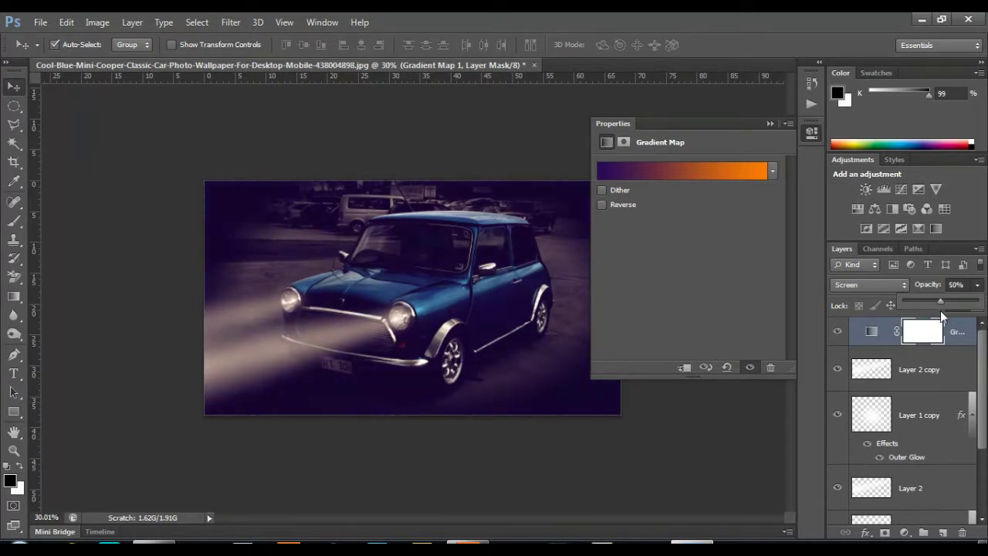
{"action": "left_click_drag", "start_coordinate": [948, 312], "coordinate": [955, 312]}
{"action": "left_click", "coordinate": [770, 124]}
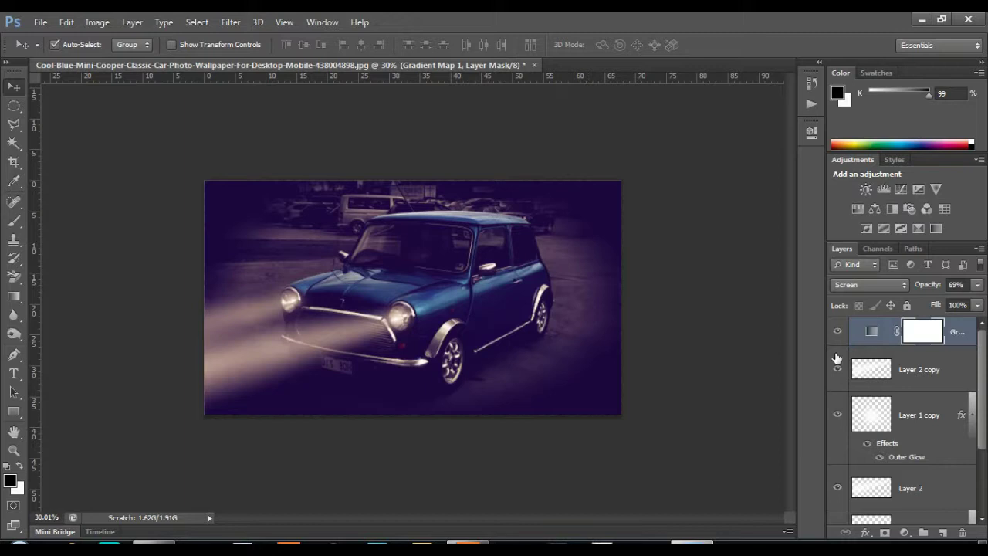
- Change the Gradient Map 1 layer's blend mode from Lighten to Overlay
{"action": "left_click", "coordinate": [855, 285]}
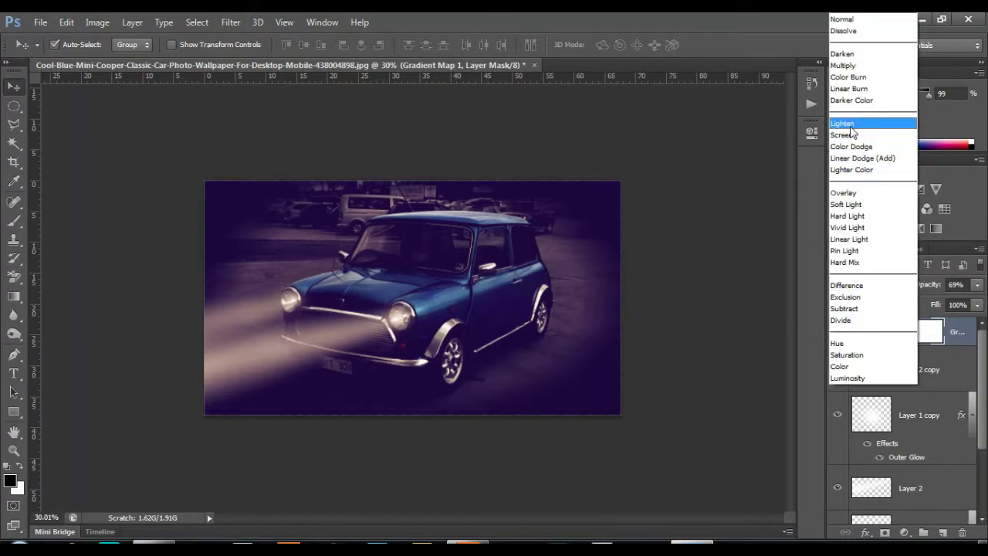
{"action": "left_click", "coordinate": [848, 124]}
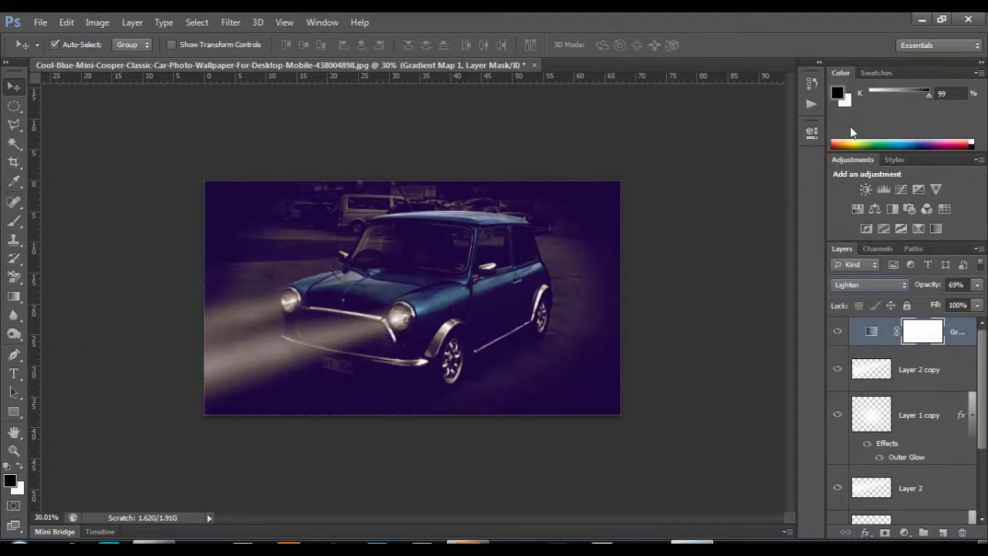
{"action": "left_click", "coordinate": [866, 285]}
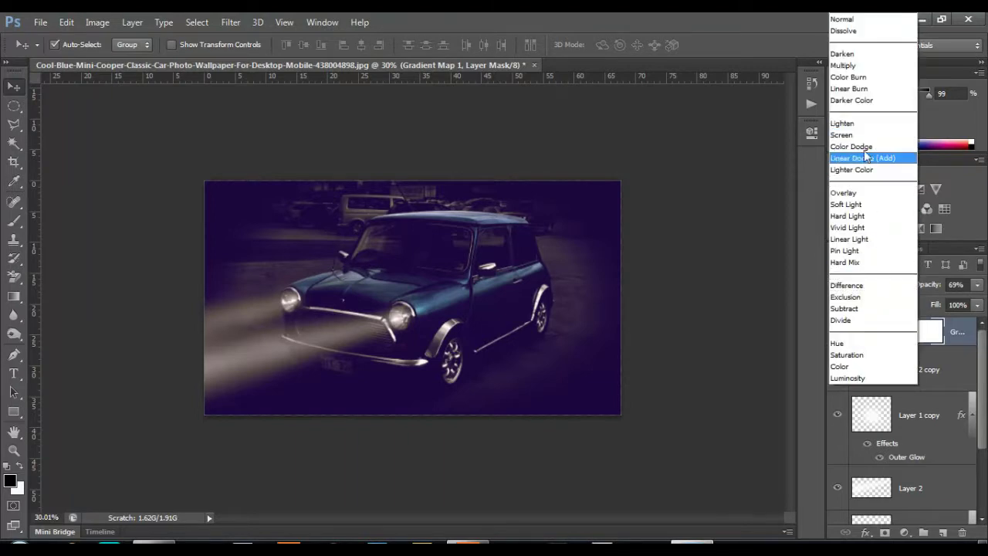
{"action": "left_click", "coordinate": [859, 194]}
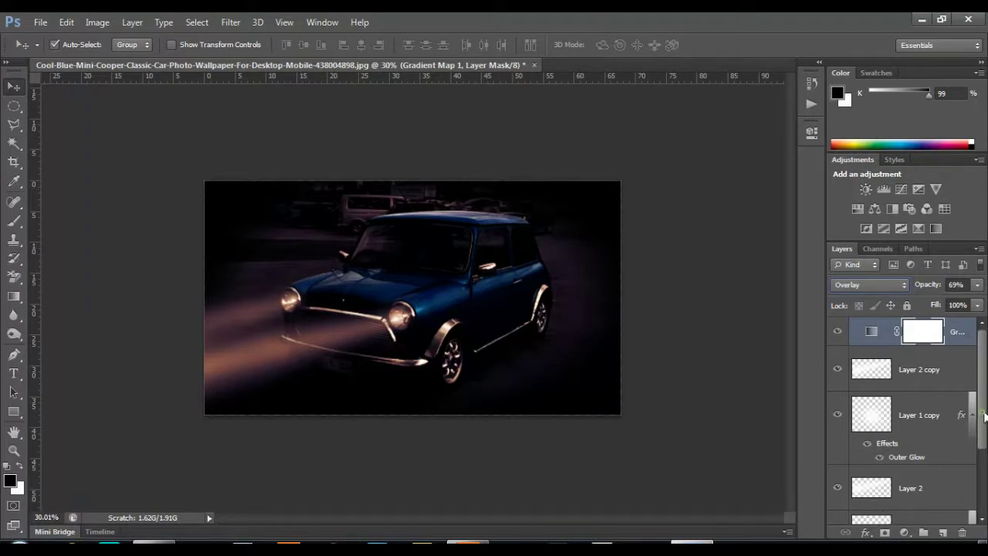
{"action": "left_click_drag", "start_coordinate": [983, 417], "coordinate": [982, 456]}
- Apply Levels to the Background layer, raising the midtone input to about 1.49
{"action": "left_click", "coordinate": [915, 500]}
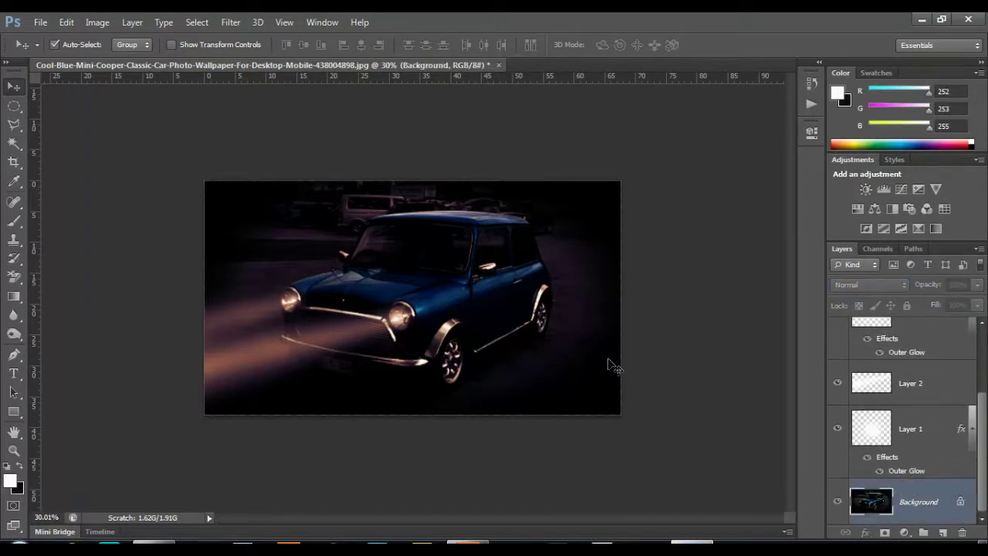
{"action": "left_click", "coordinate": [103, 25]}
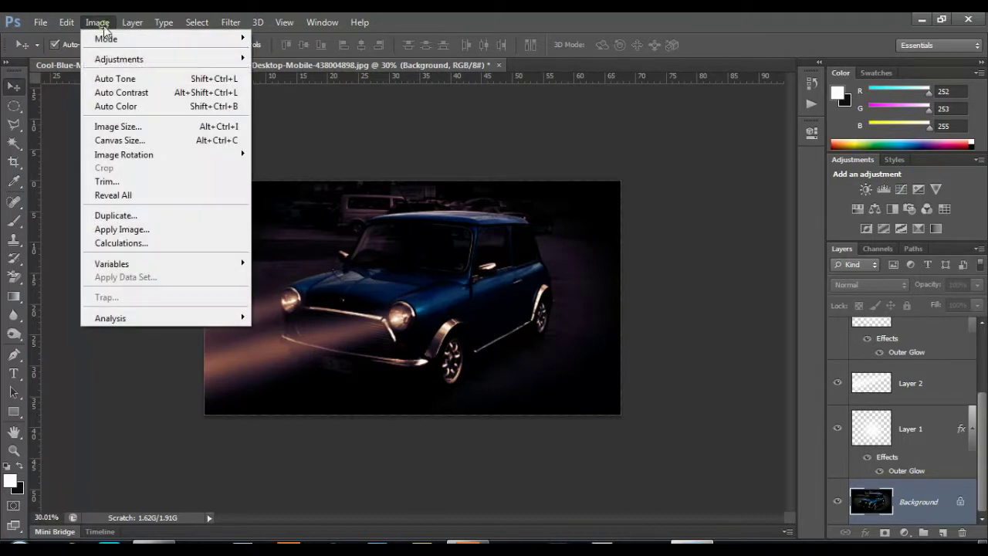
{"action": "left_click", "coordinate": [385, 74]}
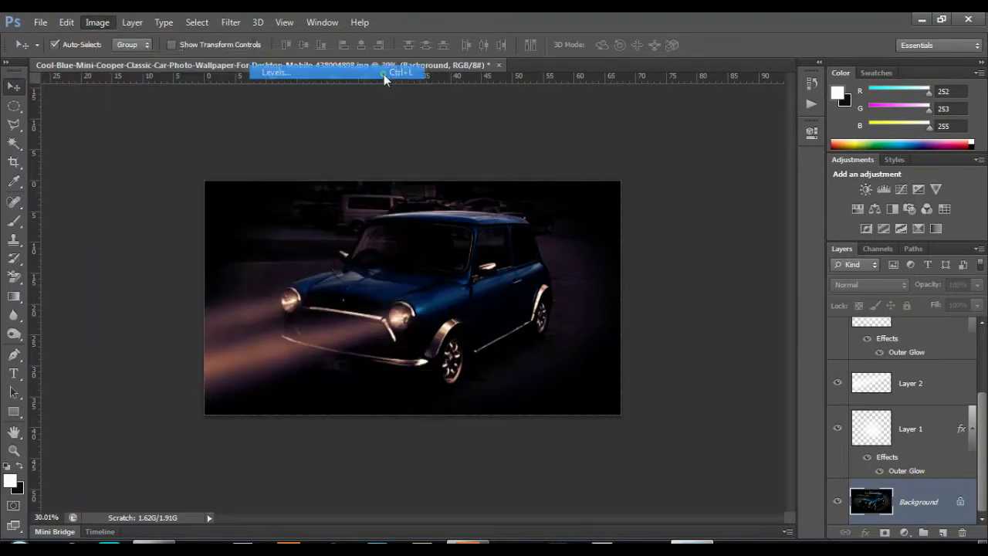
{"action": "left_click_drag", "start_coordinate": [729, 256], "coordinate": [705, 261]}
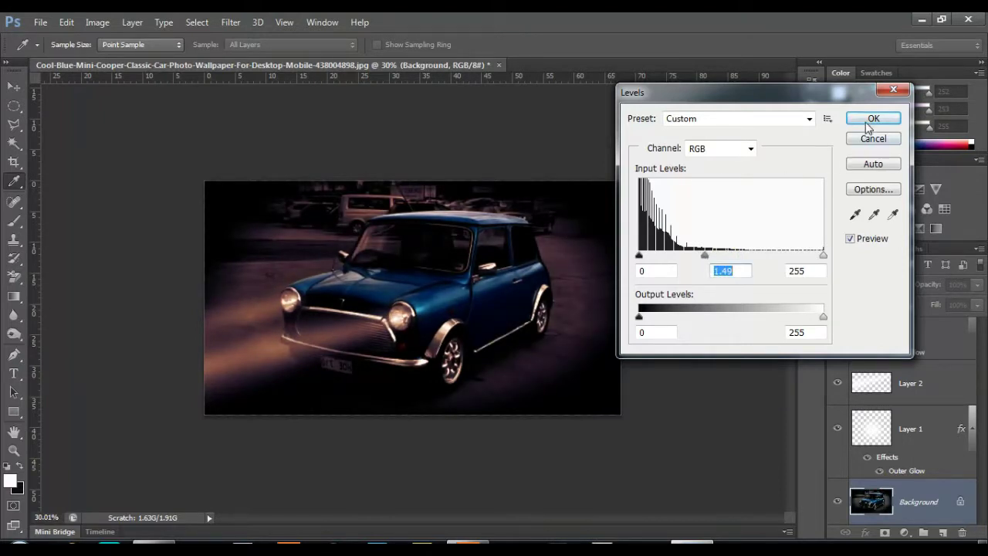
{"action": "left_click", "coordinate": [872, 122]}
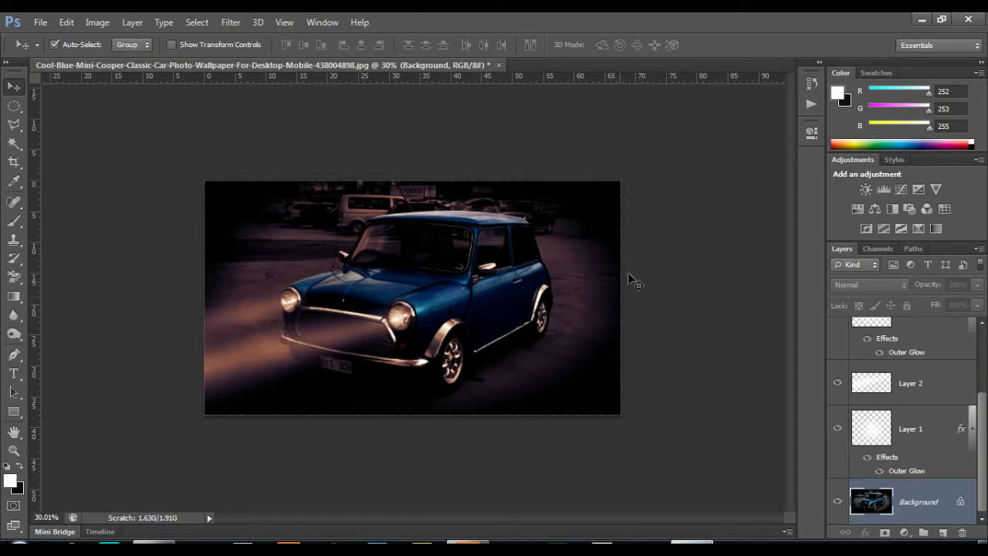
- Deselect the Background layer and zoom in and out to inspect the composite
{"action": "left_click", "coordinate": [662, 237]}
{"action": "scroll", "coordinate": [568, 317], "scroll_direction": "up", "scroll_amount": 2}
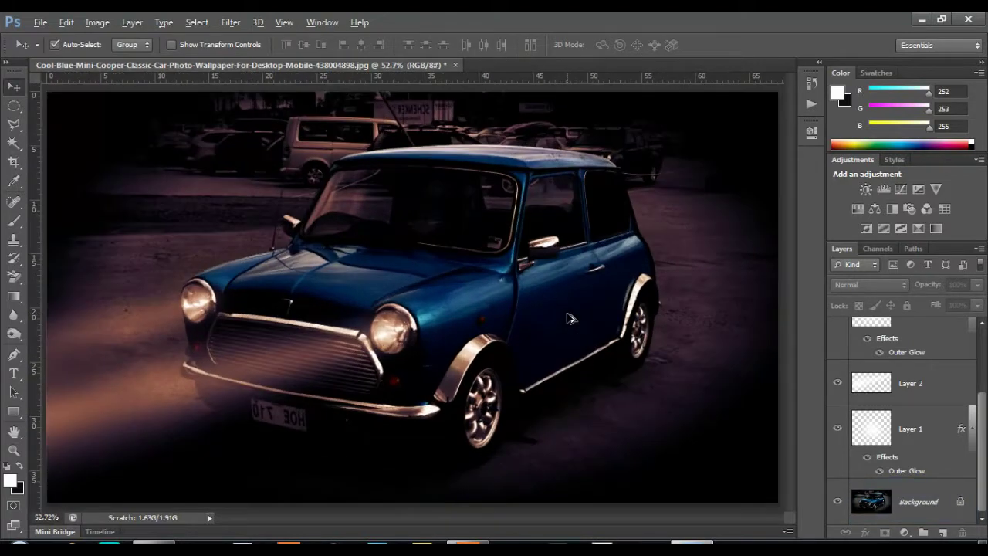
{"action": "scroll", "coordinate": [568, 317], "scroll_direction": "up", "scroll_amount": 1}
{"action": "scroll", "coordinate": [567, 317], "scroll_direction": "up", "scroll_amount": 1}
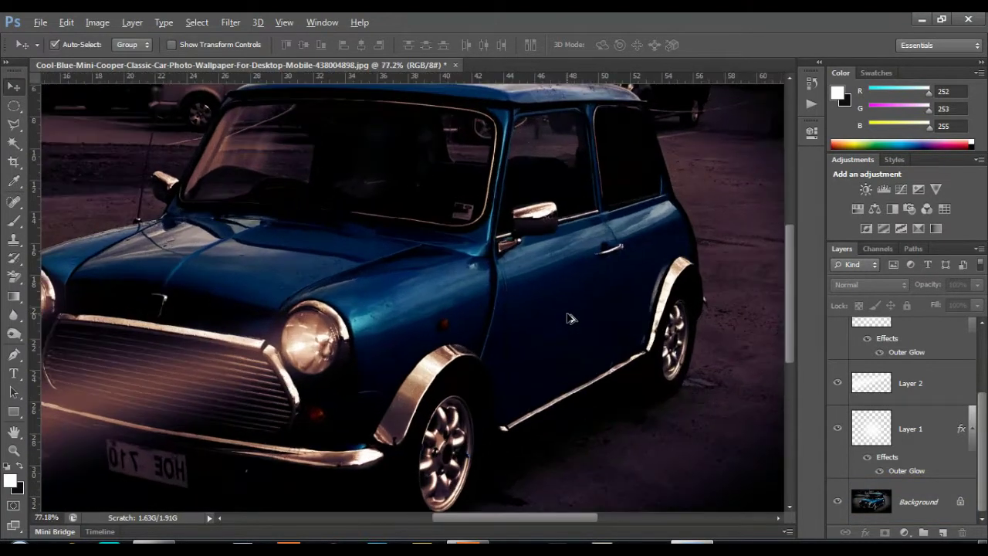
{"action": "scroll", "coordinate": [568, 317], "scroll_direction": "down", "scroll_amount": 1}
{"action": "scroll", "coordinate": [567, 316], "scroll_direction": "down", "scroll_amount": 1}
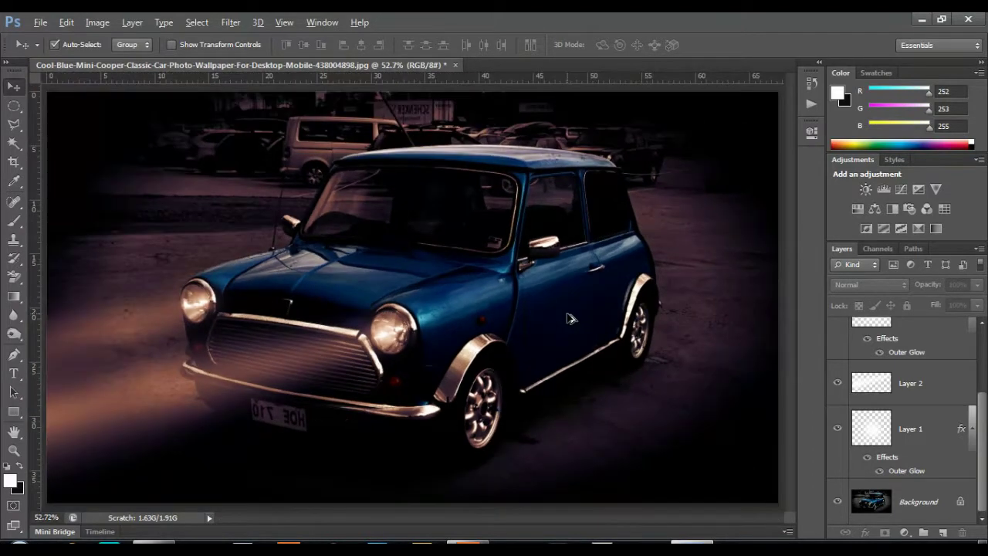
{"action": "scroll", "coordinate": [568, 316], "scroll_direction": "down", "scroll_amount": 1}
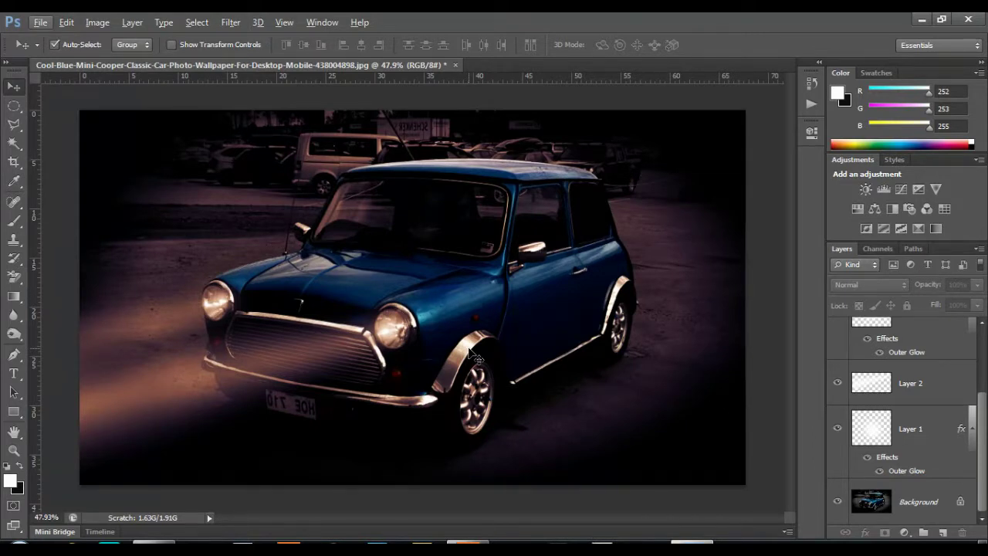
{"action": "scroll", "coordinate": [469, 351], "scroll_direction": "up", "scroll_amount": 1}
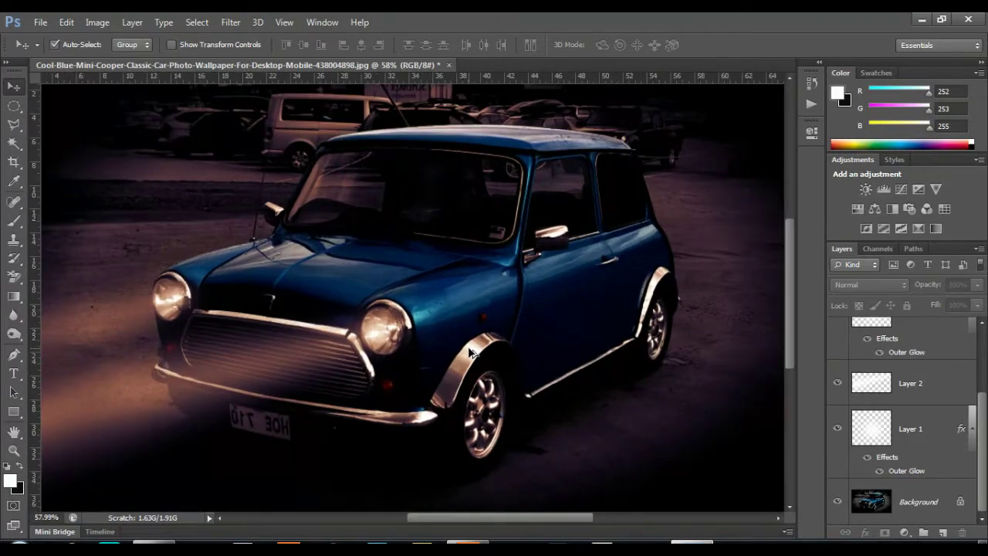
{"action": "scroll", "coordinate": [469, 350], "scroll_direction": "up", "scroll_amount": 1}
{"action": "scroll", "coordinate": [470, 352], "scroll_direction": "down", "scroll_amount": 1}
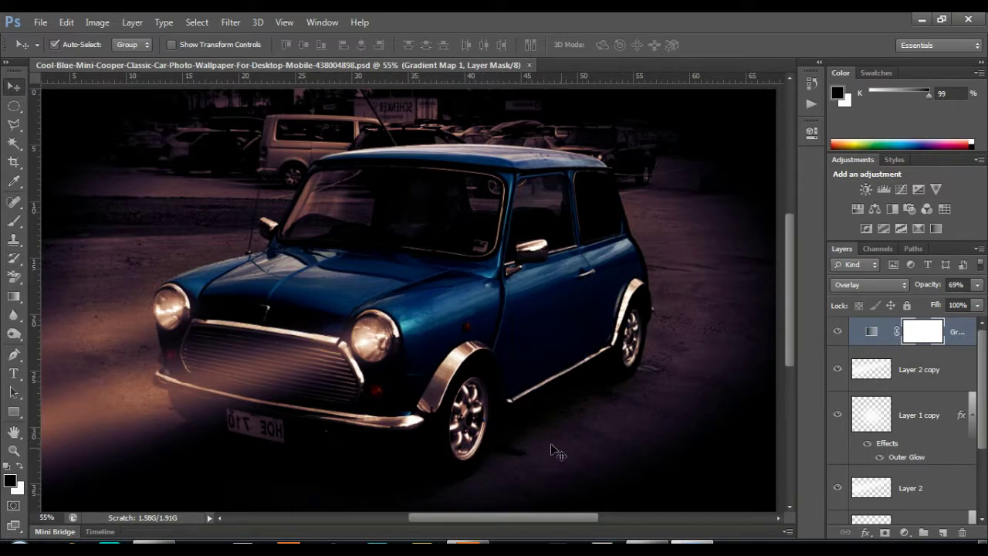
- Flip the canvas horizontally so the Mini Cooper faces the other way
{"action": "left_click", "coordinate": [96, 23]}
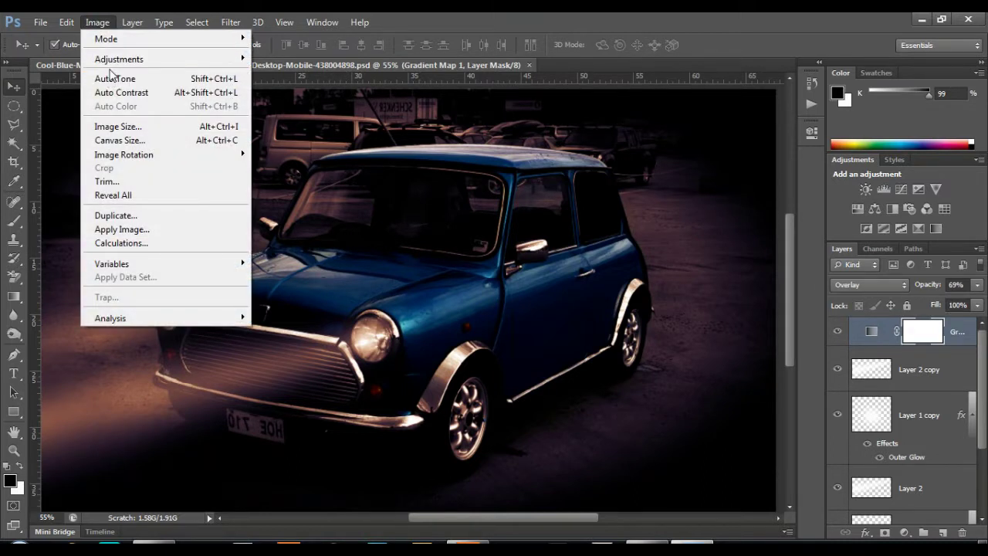
{"action": "mouse_move", "coordinate": [123, 154]}
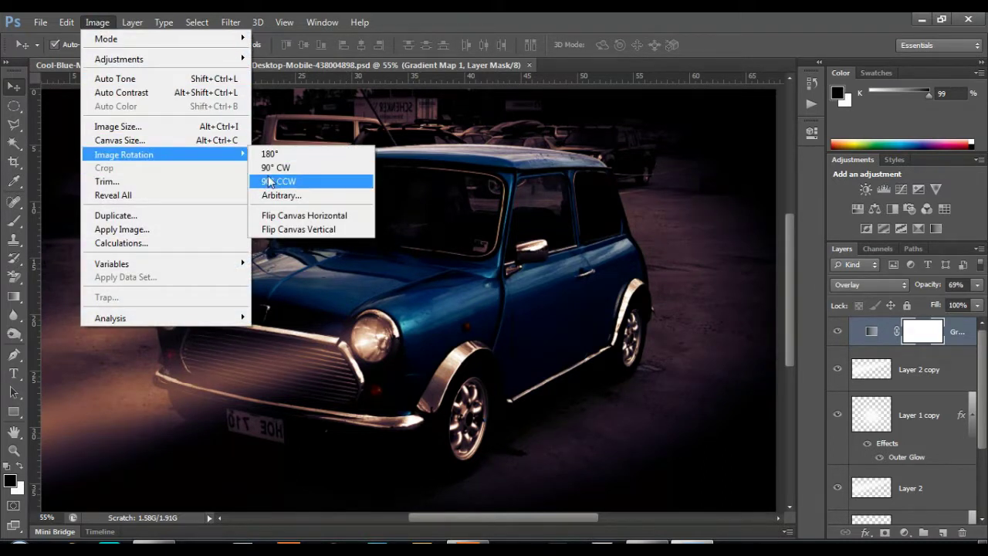
{"action": "left_click", "coordinate": [349, 220]}
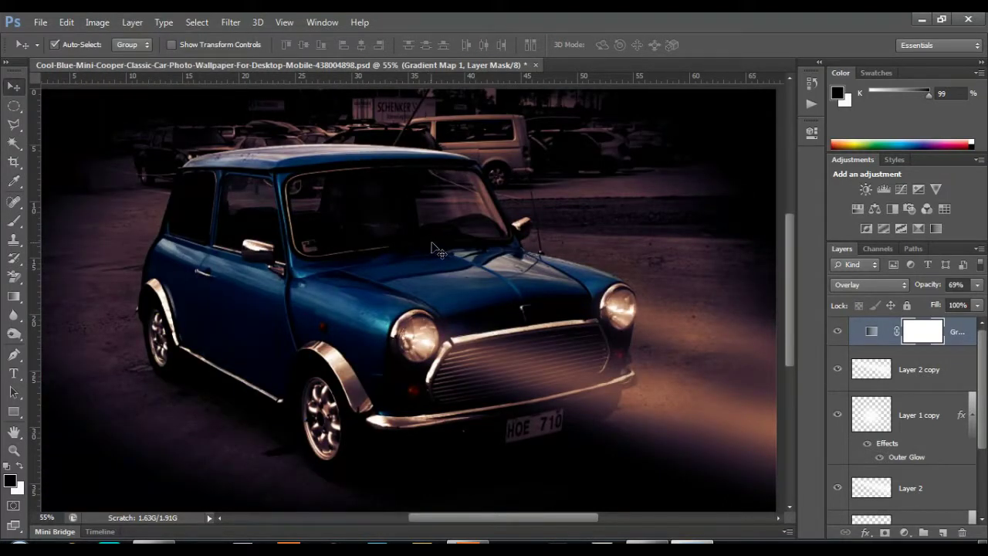
{"action": "scroll", "coordinate": [502, 277], "scroll_direction": "up", "scroll_amount": 2}
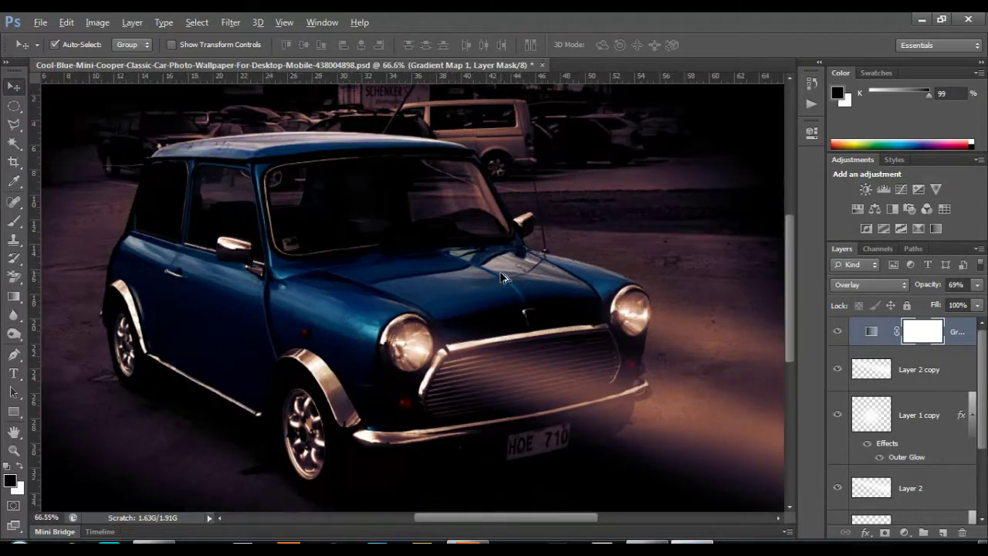
{"action": "scroll", "coordinate": [502, 277], "scroll_direction": "up", "scroll_amount": 1}
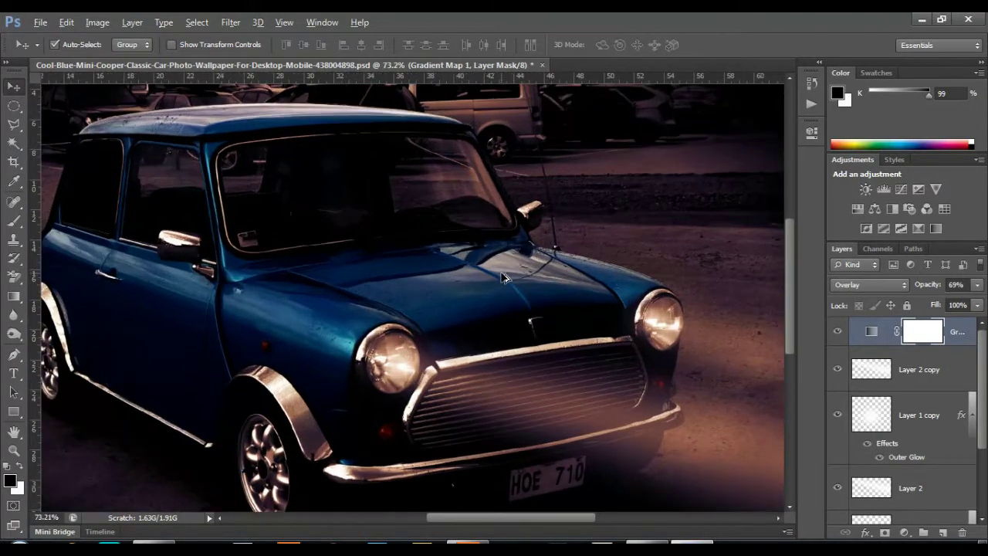
{"action": "scroll", "coordinate": [501, 278], "scroll_direction": "up", "scroll_amount": 2}
{"action": "scroll", "coordinate": [502, 278], "scroll_direction": "up", "scroll_amount": 2}
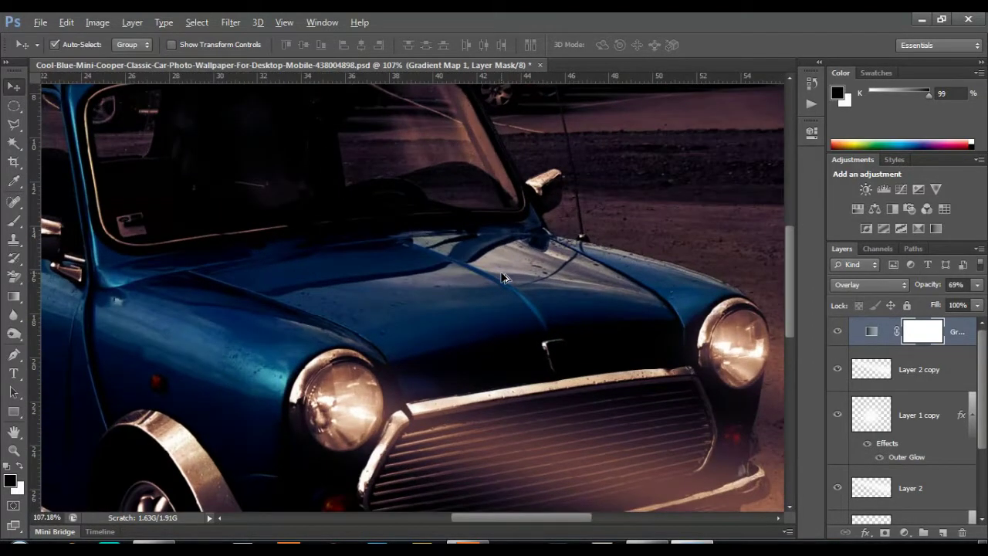
{"action": "scroll", "coordinate": [502, 278], "scroll_direction": "down", "scroll_amount": 2}
{"action": "scroll", "coordinate": [501, 278], "scroll_direction": "down", "scroll_amount": 2}
- Zoom in and out to review the flipped, purple-tinted car with orange beams
{"action": "scroll", "coordinate": [553, 338], "scroll_direction": "up", "scroll_amount": 2}
{"action": "scroll", "coordinate": [553, 337], "scroll_direction": "up", "scroll_amount": 3}
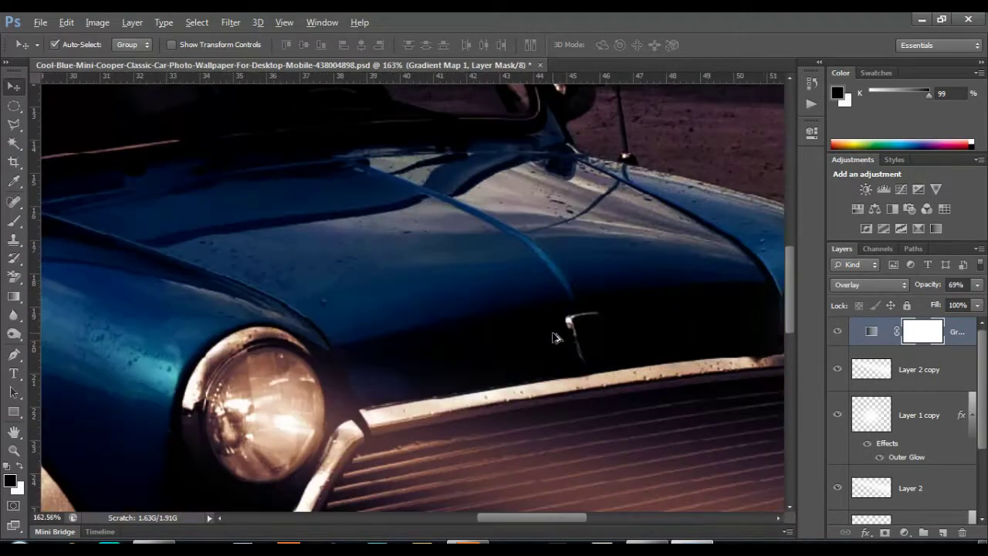
{"action": "scroll", "coordinate": [552, 337], "scroll_direction": "down", "scroll_amount": 2}
{"action": "scroll", "coordinate": [553, 337], "scroll_direction": "down", "scroll_amount": 2}
{"action": "scroll", "coordinate": [548, 337], "scroll_direction": "down", "scroll_amount": 2}
{"action": "scroll", "coordinate": [544, 338], "scroll_direction": "down", "scroll_amount": 2}
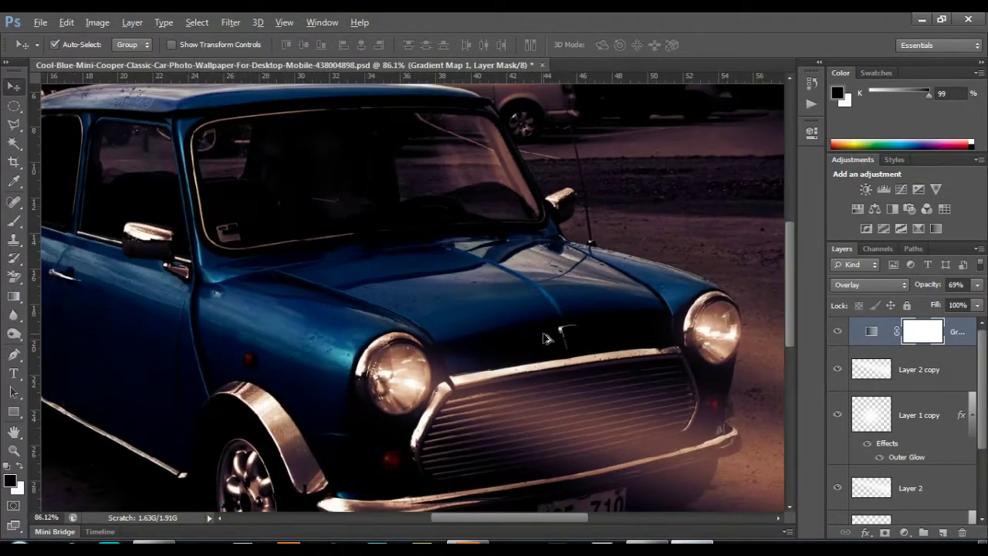
{"action": "scroll", "coordinate": [544, 338], "scroll_direction": "down", "scroll_amount": 2}
{"action": "scroll", "coordinate": [545, 337], "scroll_direction": "down", "scroll_amount": 1}
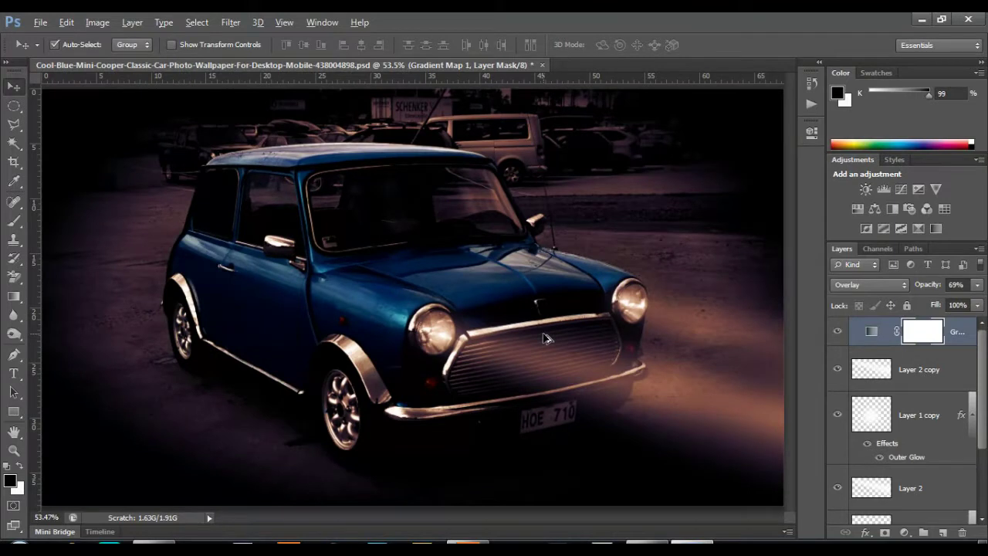
{"action": "scroll", "coordinate": [545, 337], "scroll_direction": "down", "scroll_amount": 1}
{"action": "scroll", "coordinate": [544, 338], "scroll_direction": "down", "scroll_amount": 4}
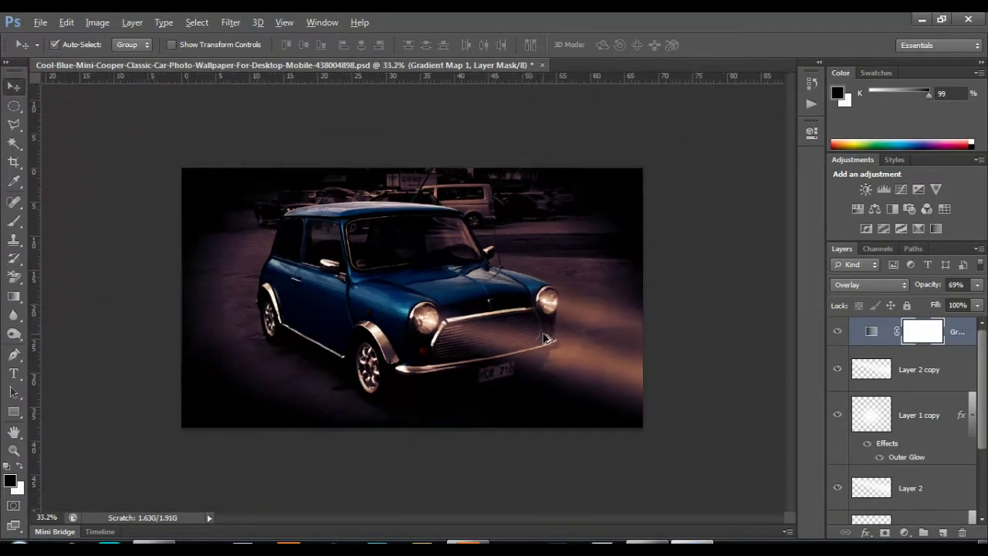
{"action": "scroll", "coordinate": [544, 338], "scroll_direction": "down", "scroll_amount": 6}
{"action": "scroll", "coordinate": [544, 337], "scroll_direction": "down", "scroll_amount": 4}
{"action": "scroll", "coordinate": [544, 337], "scroll_direction": "down", "scroll_amount": 2}
{"action": "scroll", "coordinate": [544, 337], "scroll_direction": "up", "scroll_amount": 1}
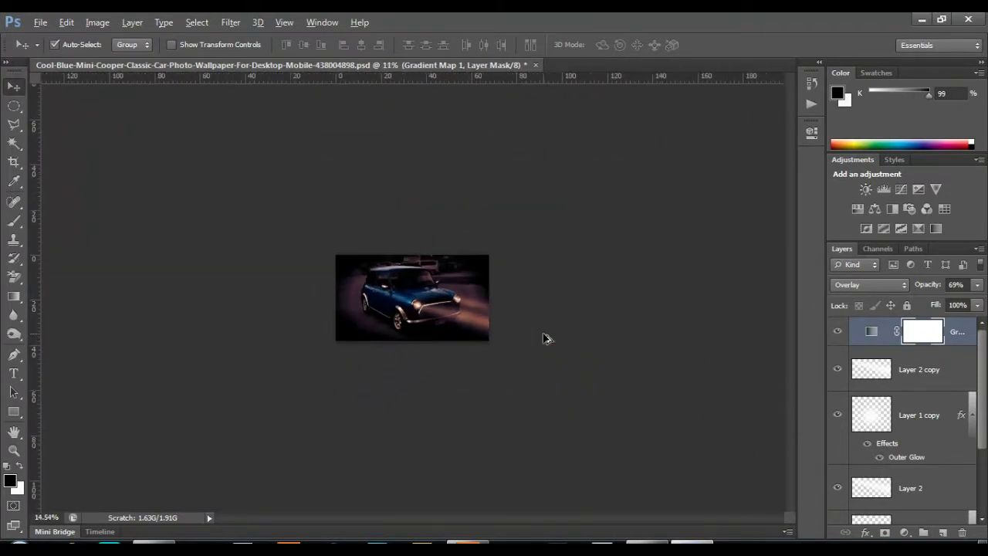
{"action": "scroll", "coordinate": [545, 338], "scroll_direction": "up", "scroll_amount": 6}
{"action": "scroll", "coordinate": [544, 337], "scroll_direction": "up", "scroll_amount": 3}
{"action": "scroll", "coordinate": [544, 338], "scroll_direction": "up", "scroll_amount": 3}
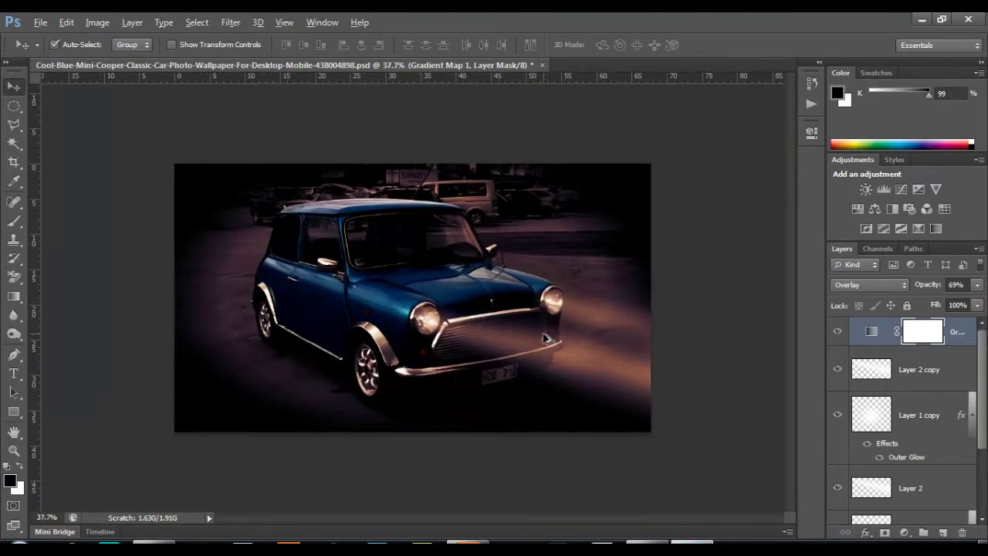
{"action": "scroll", "coordinate": [545, 337], "scroll_direction": "up", "scroll_amount": 1}
{"action": "scroll", "coordinate": [545, 337], "scroll_direction": "up", "scroll_amount": 2}
{"action": "scroll", "coordinate": [545, 337], "scroll_direction": "up", "scroll_amount": 1}
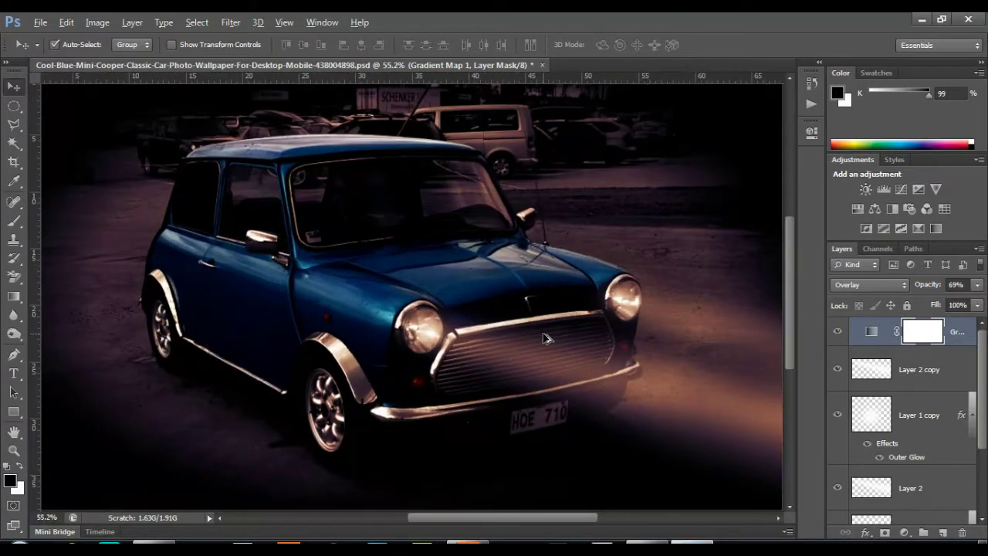
{"action": "key", "text": "alt"}
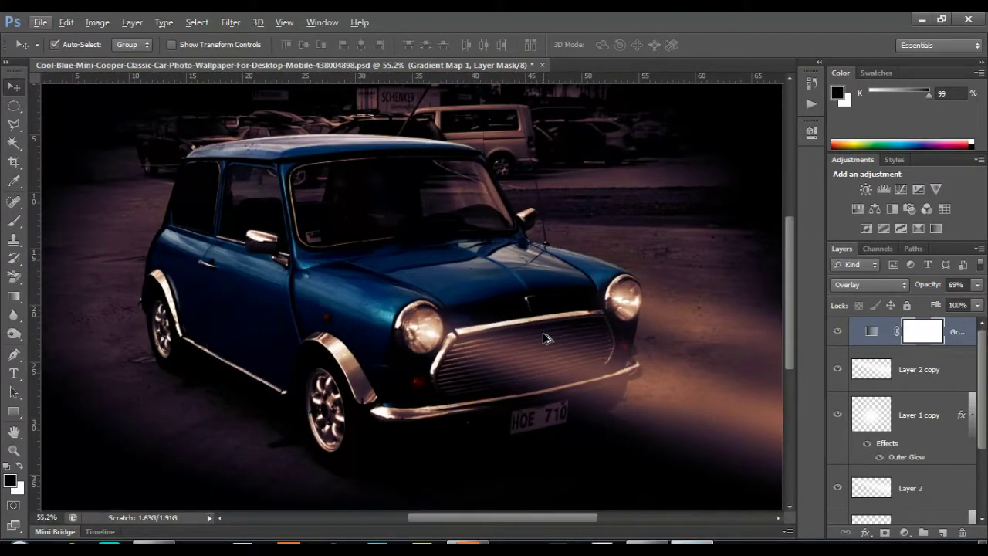